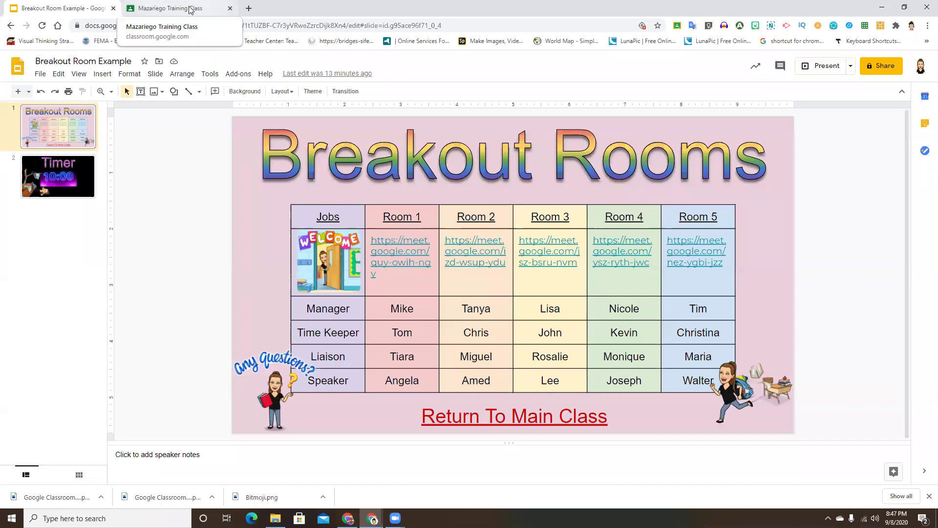
# In a new tab, launch Google Classroom from the apps grid and open the training class.
pyautogui.click(249, 8)
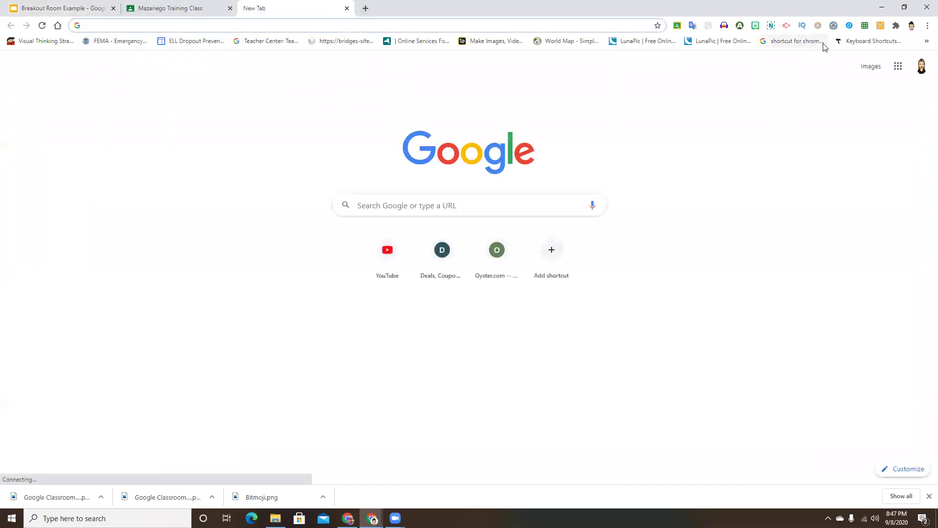
pyautogui.click(898, 66)
pyautogui.click(905, 105)
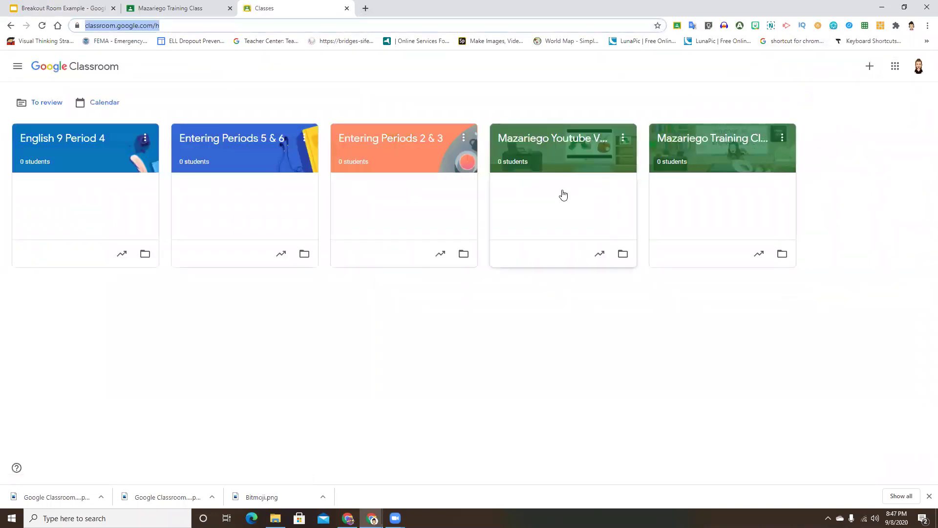
pyautogui.click(722, 152)
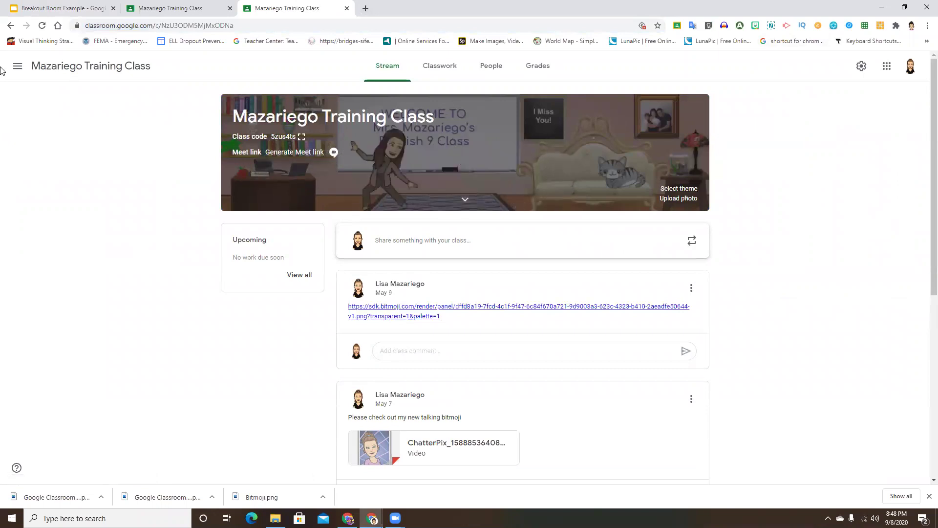
# Return to the Classes home page, then start and cancel creating a new class.
pyautogui.click(18, 67)
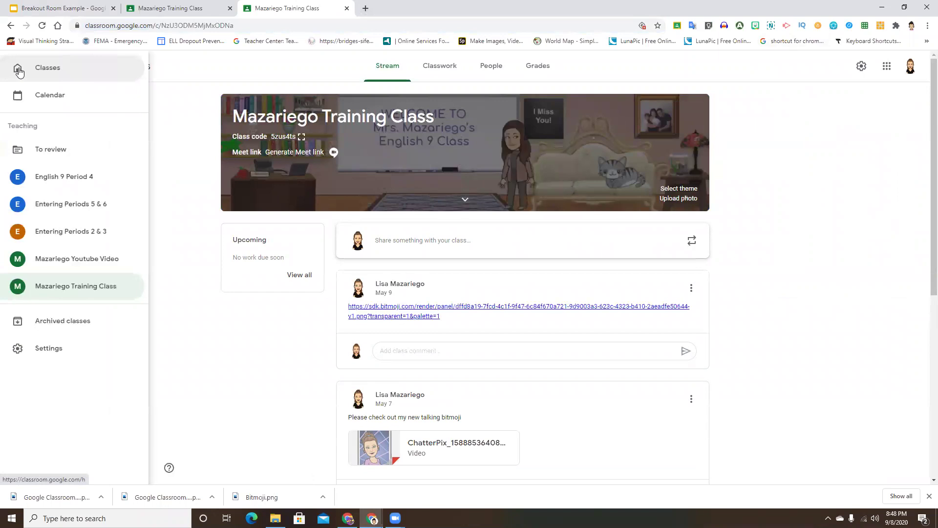
pyautogui.click(57, 69)
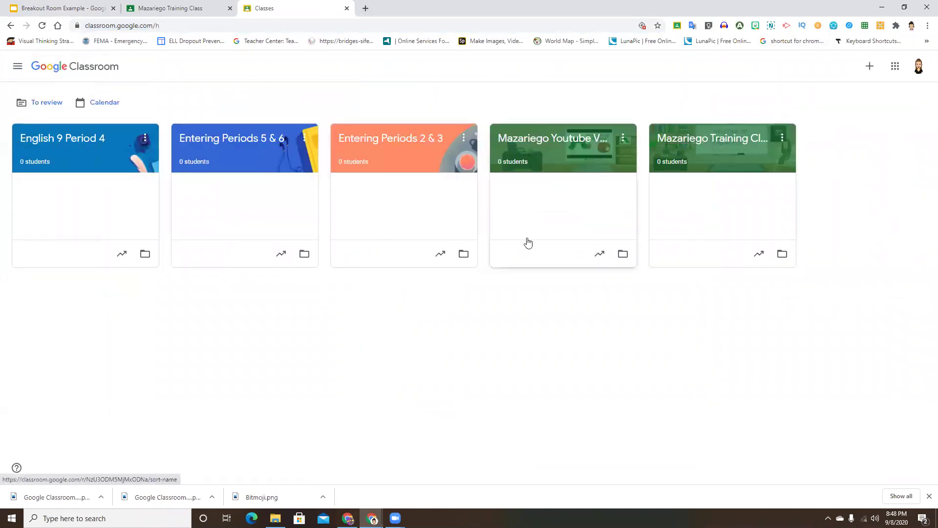
pyautogui.click(870, 69)
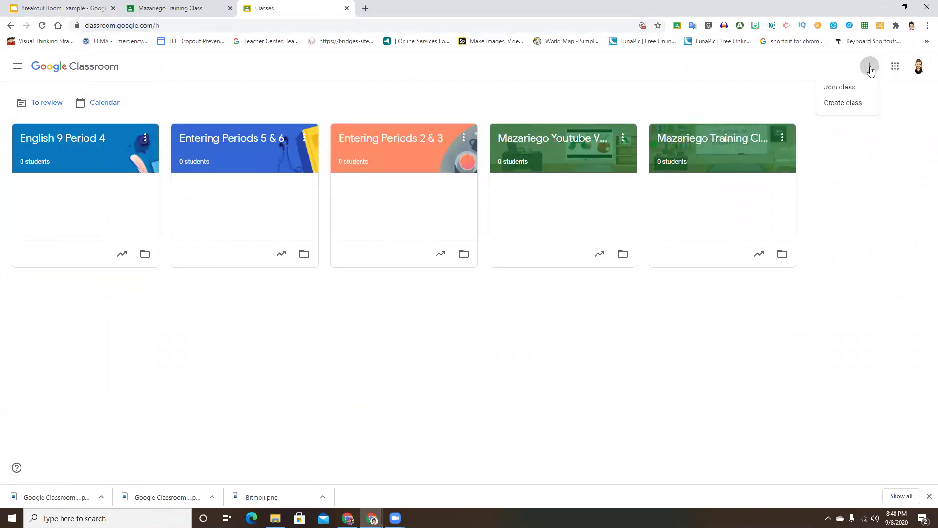
pyautogui.click(839, 107)
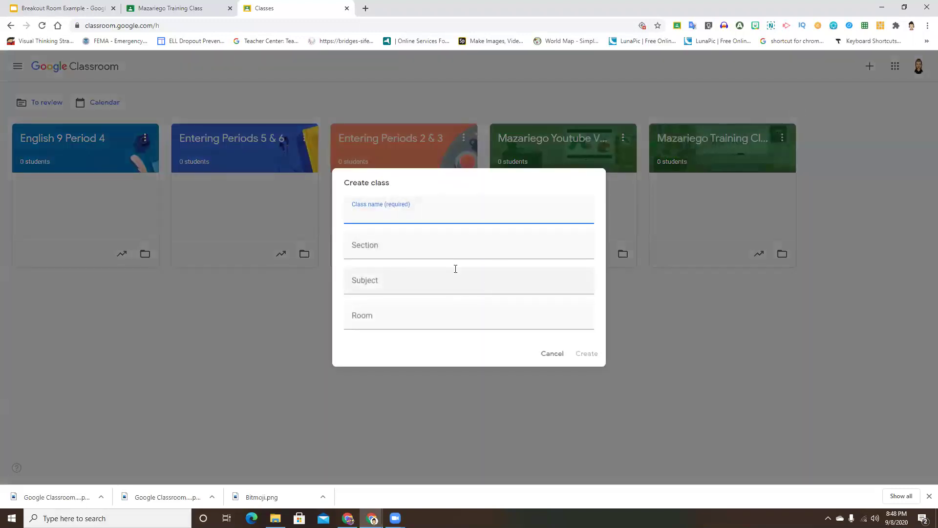
pyautogui.click(550, 357)
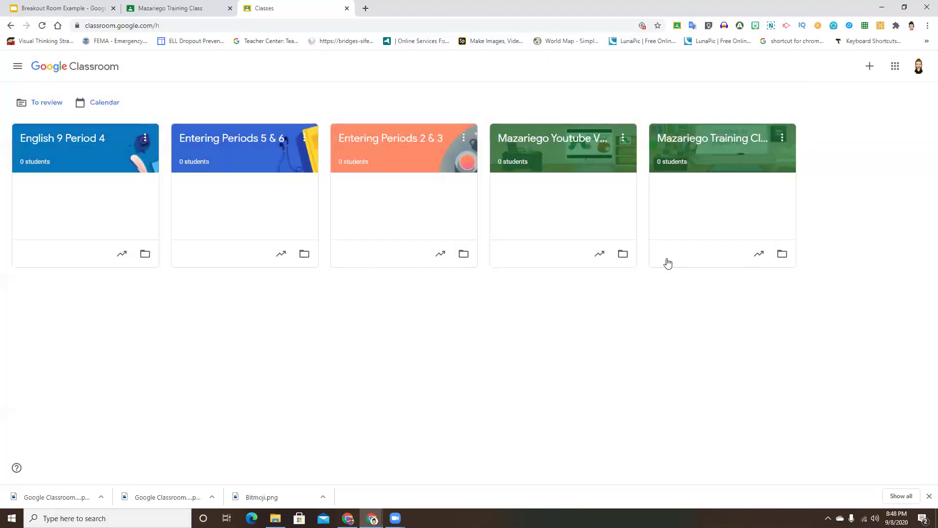
# Generate and save a Meet link for the Mazariego Training Class, visible to students.
pyautogui.click(702, 152)
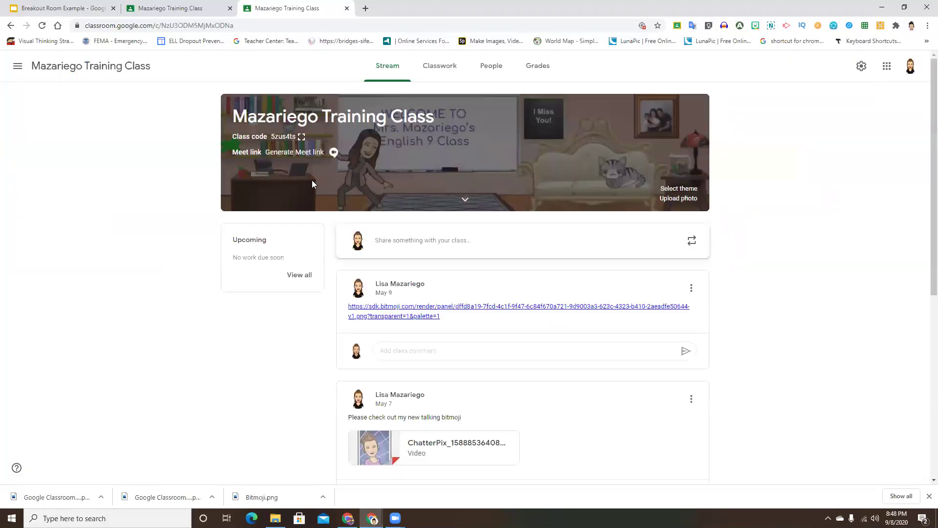
pyautogui.click(298, 153)
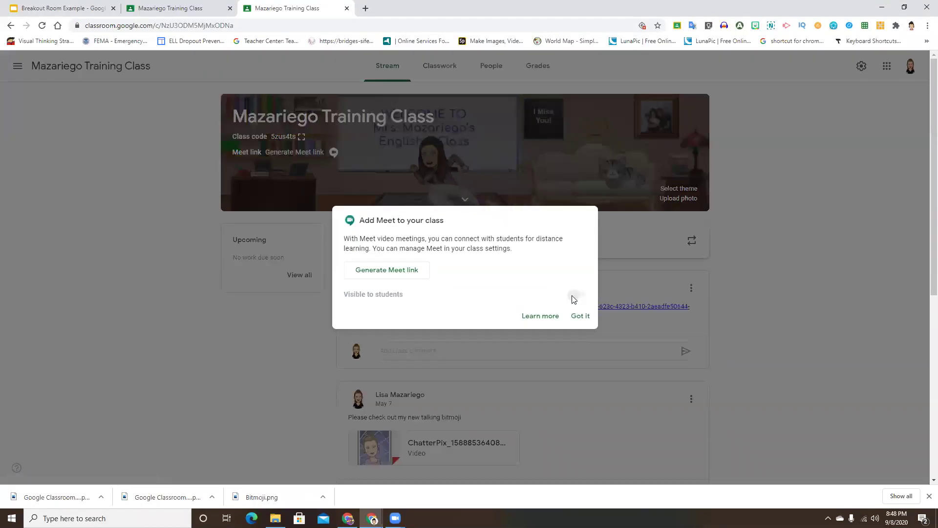
pyautogui.click(579, 316)
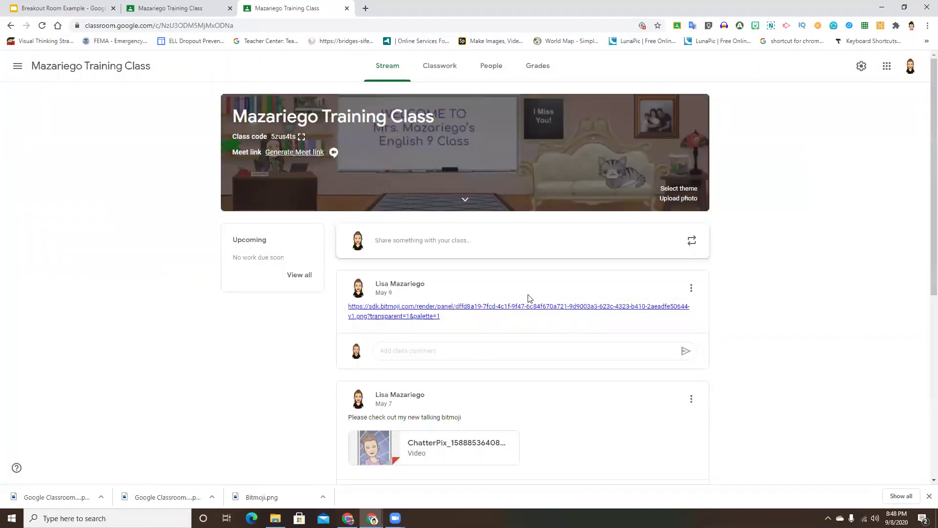
pyautogui.click(315, 152)
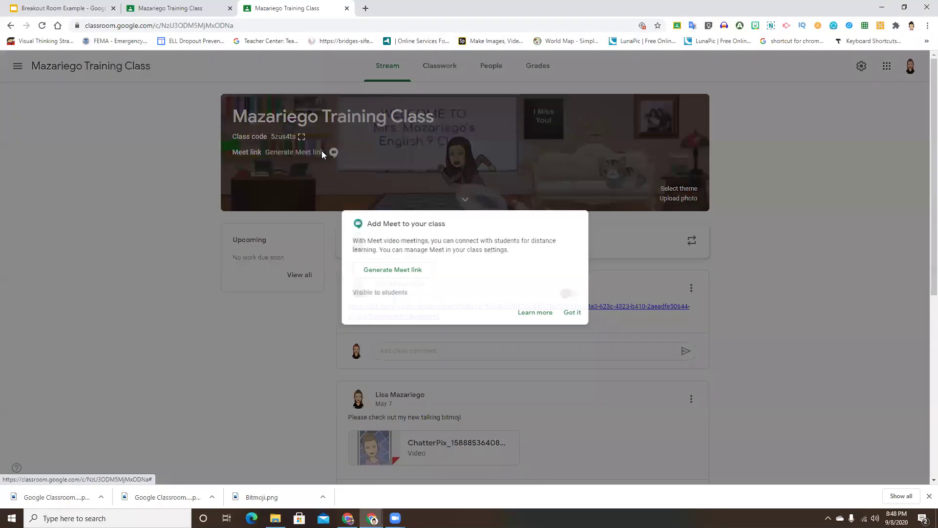
pyautogui.click(410, 271)
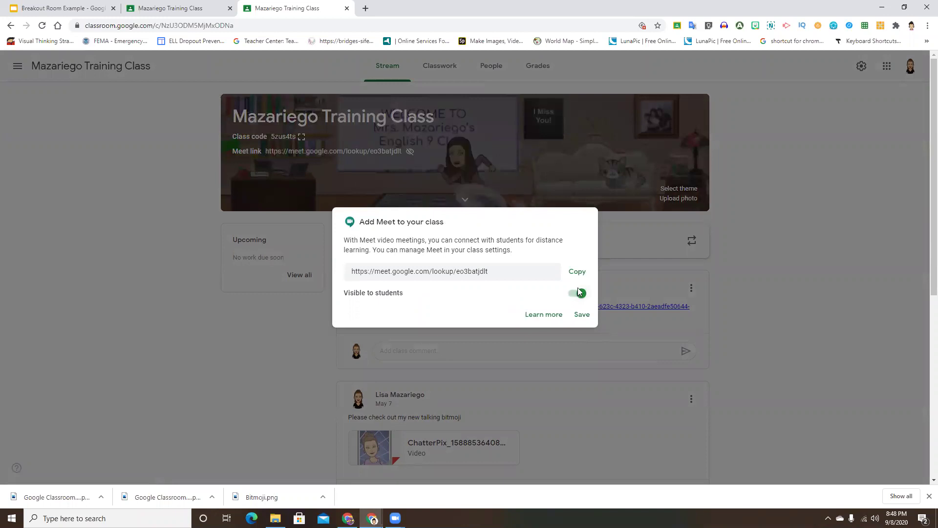
pyautogui.click(582, 315)
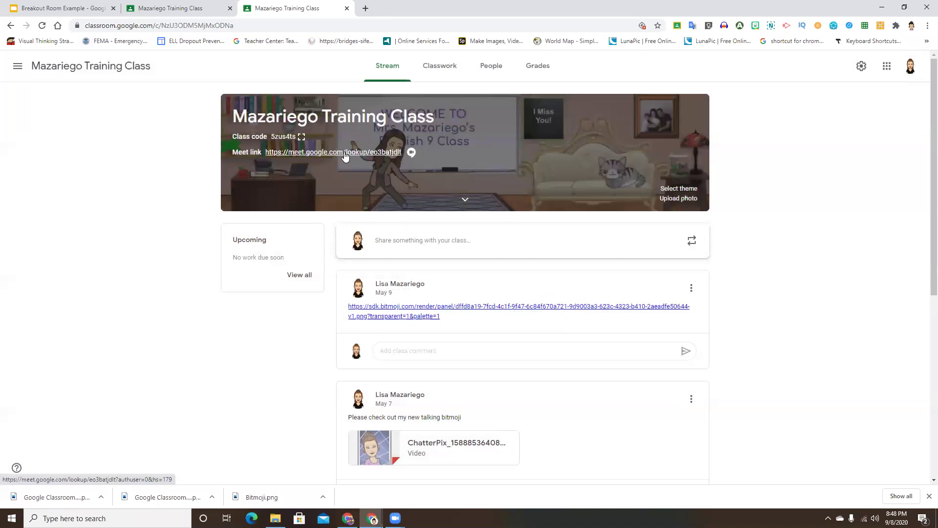
# In a new tab, search Google for 'google meet breakout rooms extension', accepting the spelling correction.
pyautogui.click(54, 9)
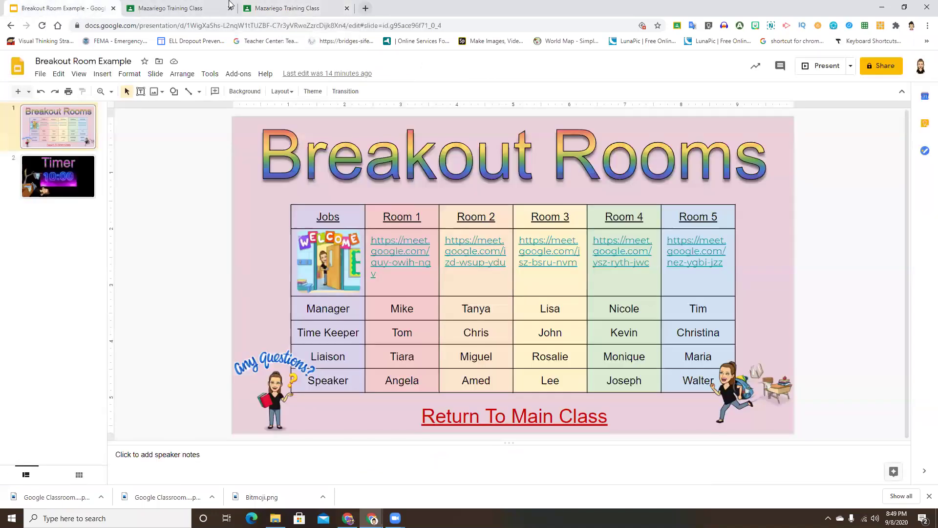
pyautogui.hotkey('ctrl', 't')
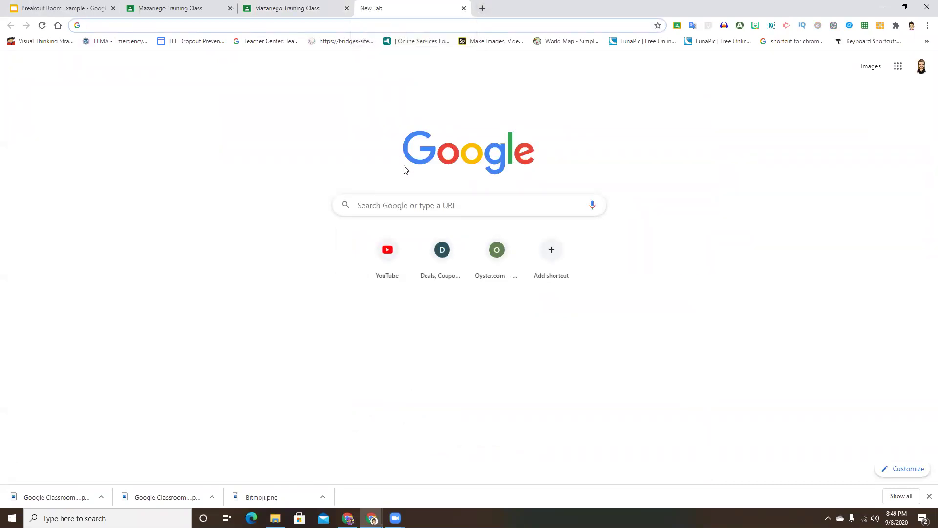
pyautogui.click(410, 206)
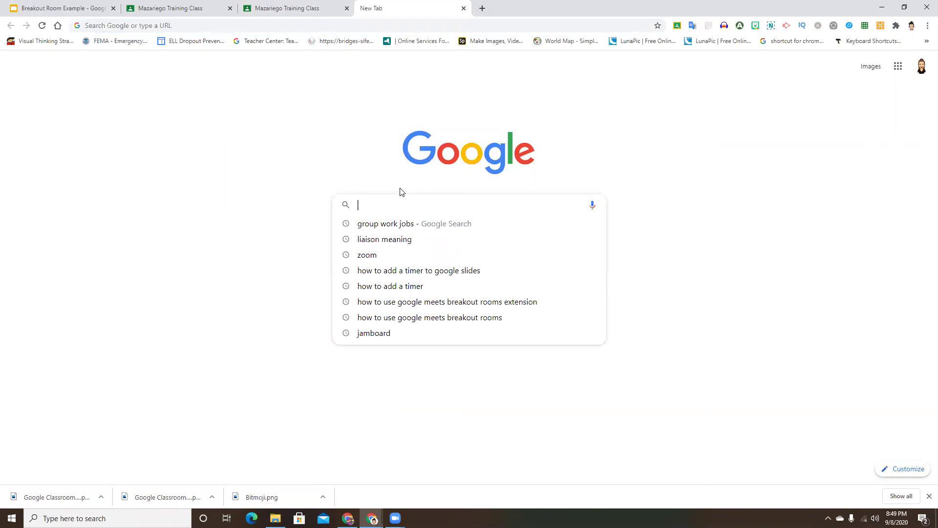
pyautogui.write('google mee')
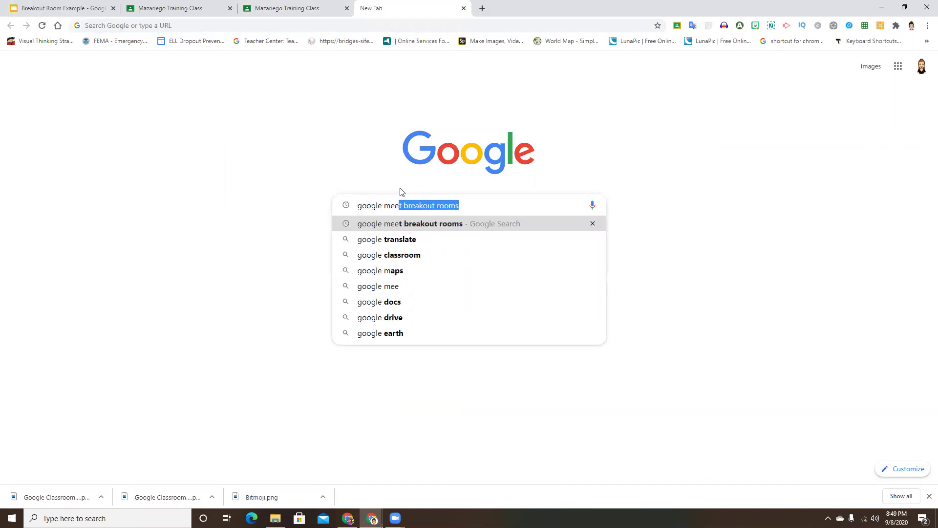
pyautogui.write('t break out rooms')
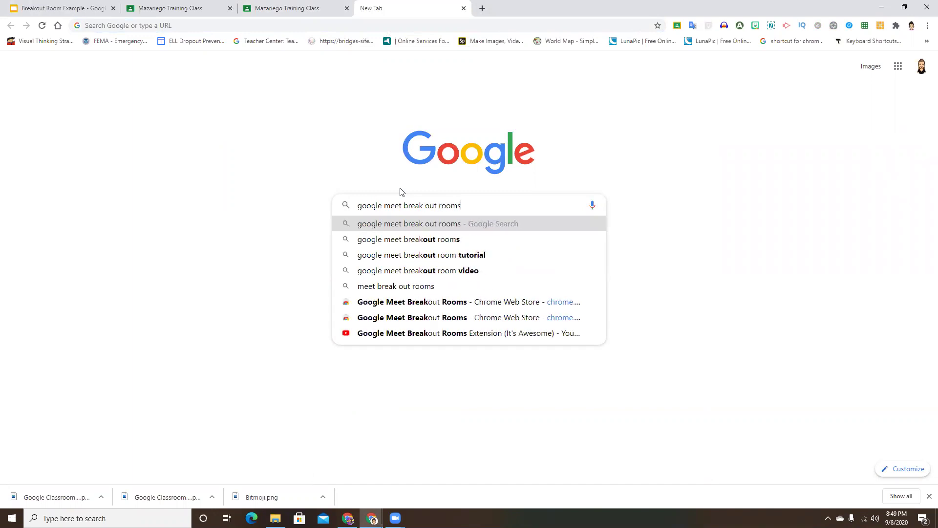
pyautogui.press('Return')
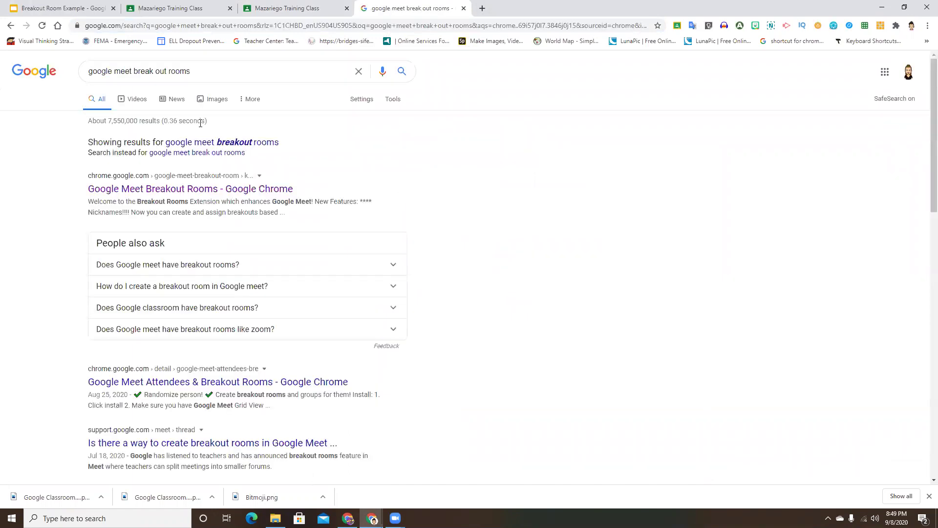
pyautogui.click(212, 143)
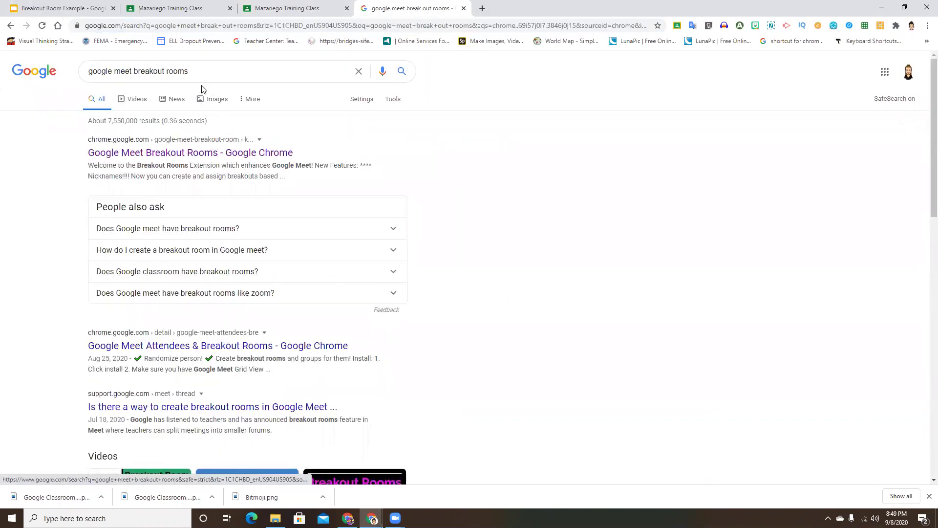
pyautogui.click(200, 65)
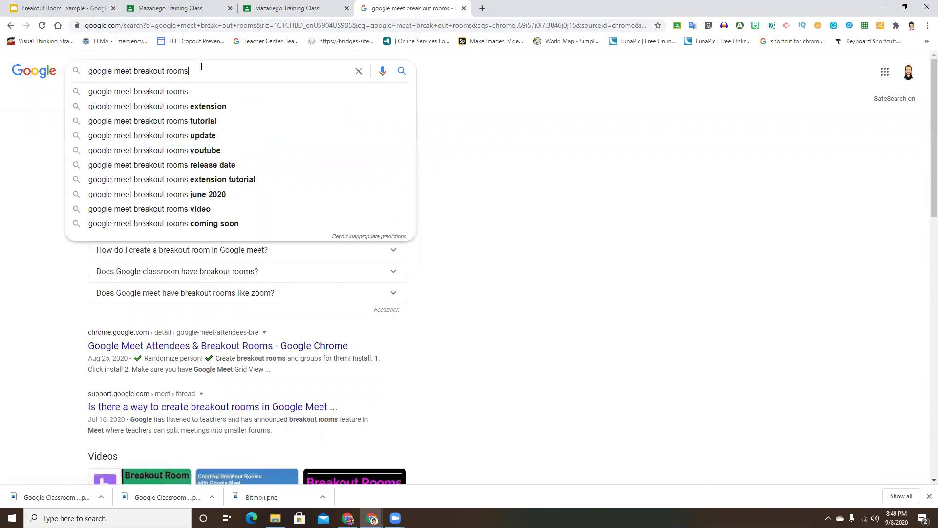
pyautogui.click(211, 106)
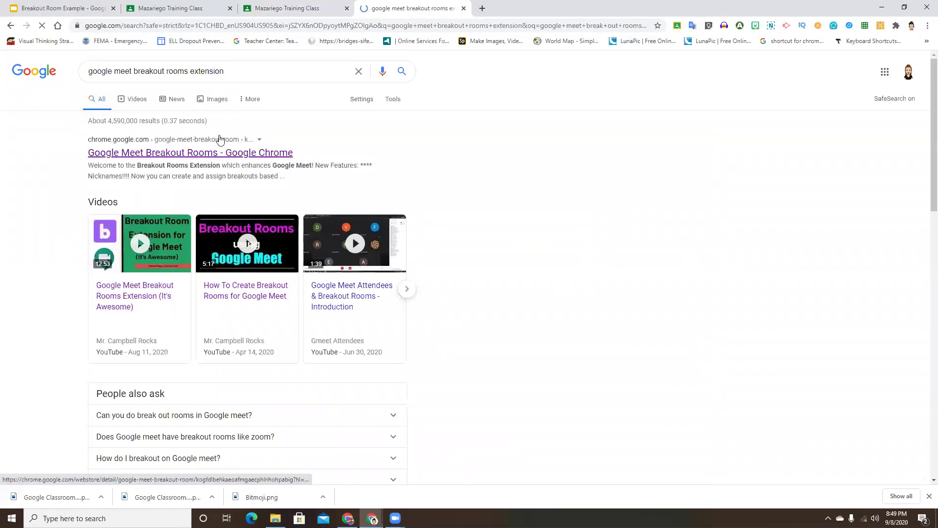
# From its Chrome Web Store page, pin the Google Meet Breakout Rooms extension and launch it.
pyautogui.click(199, 156)
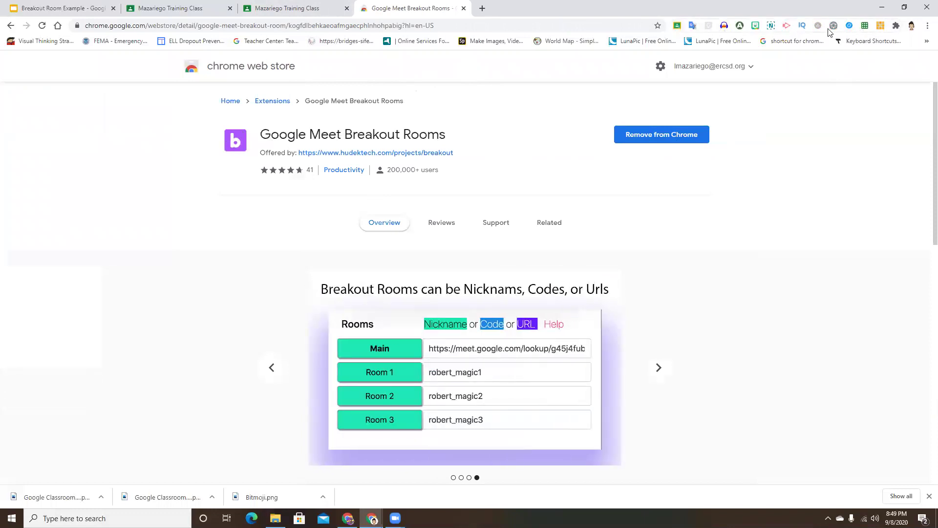
pyautogui.click(897, 26)
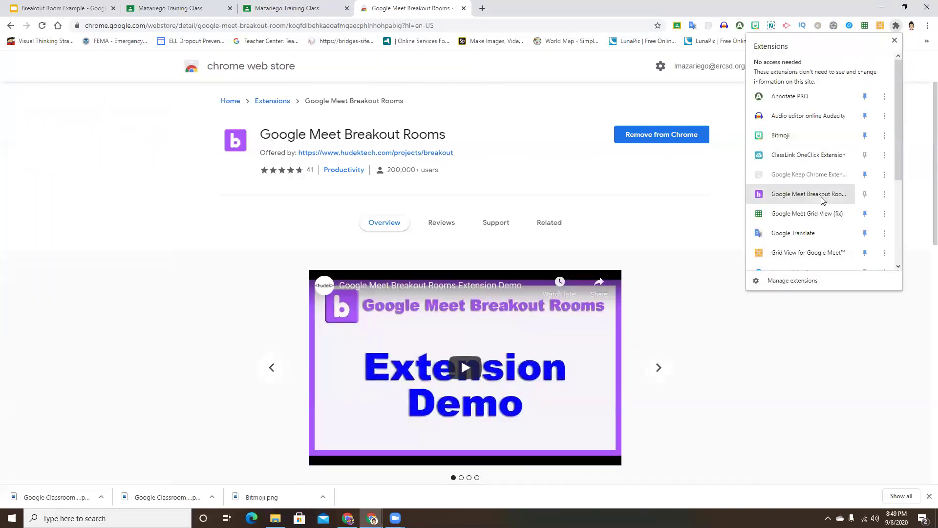
pyautogui.click(865, 196)
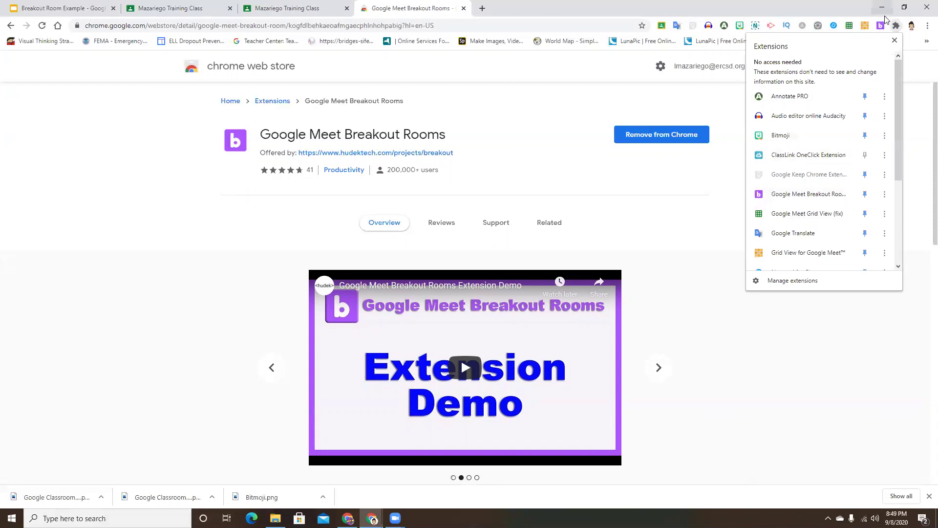
pyautogui.click(846, 9)
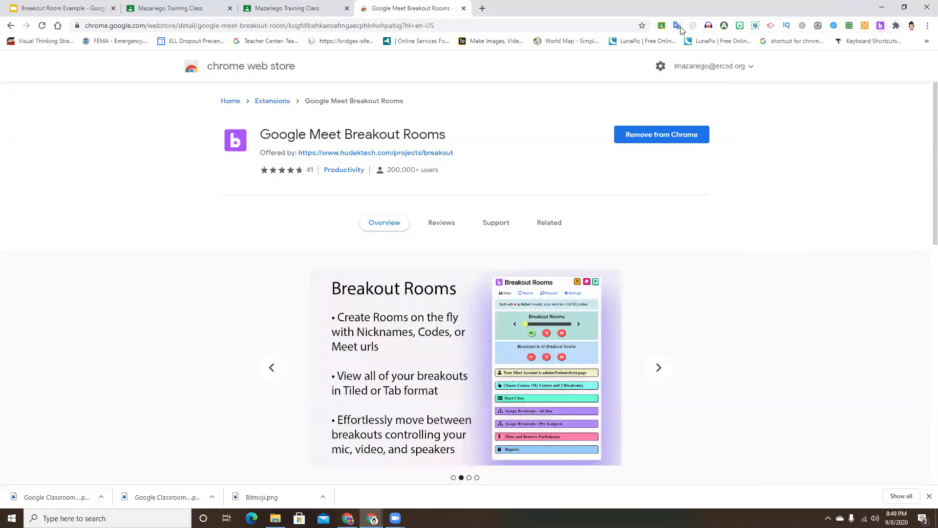
pyautogui.click(881, 25)
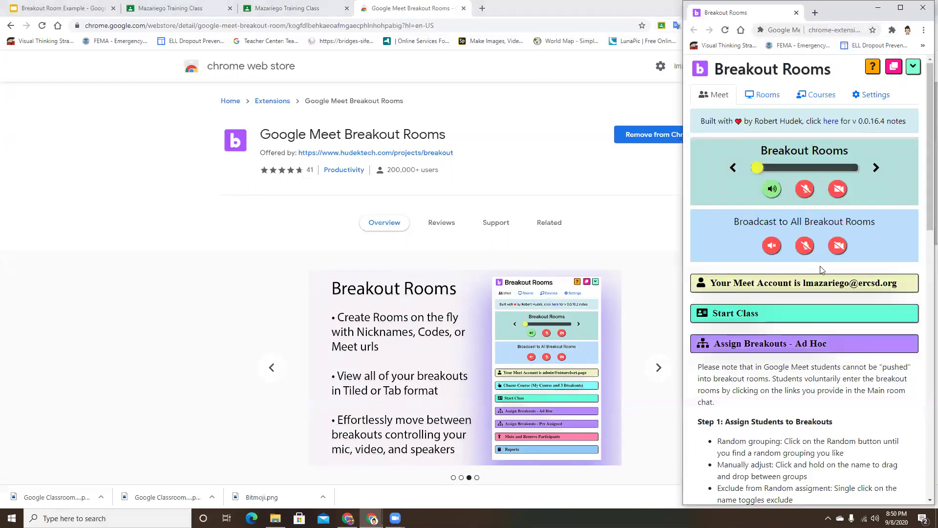
# Collapse the Ad Hoc and Pre Assigned breakout sections and view the four saved courses.
pyautogui.click(763, 342)
pyautogui.scroll(-3, 807, 222)
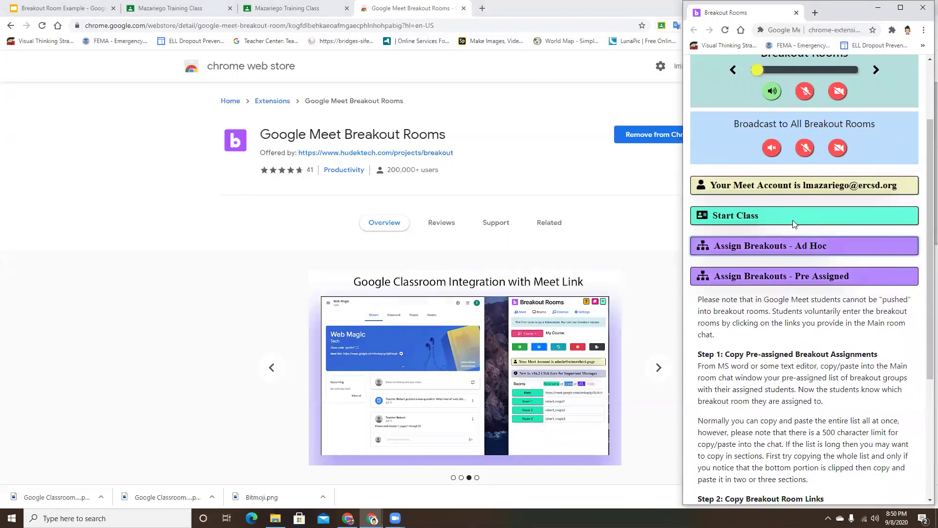
pyautogui.click(797, 233)
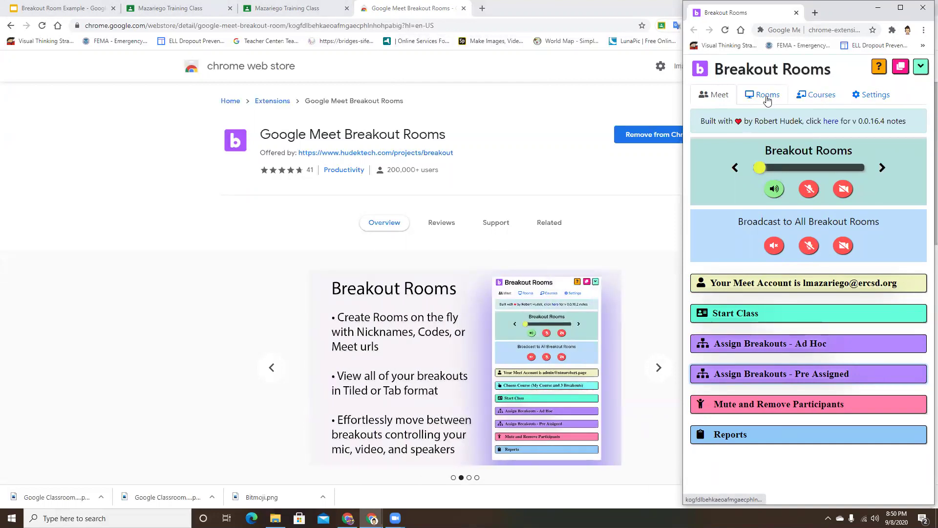
pyautogui.click(815, 100)
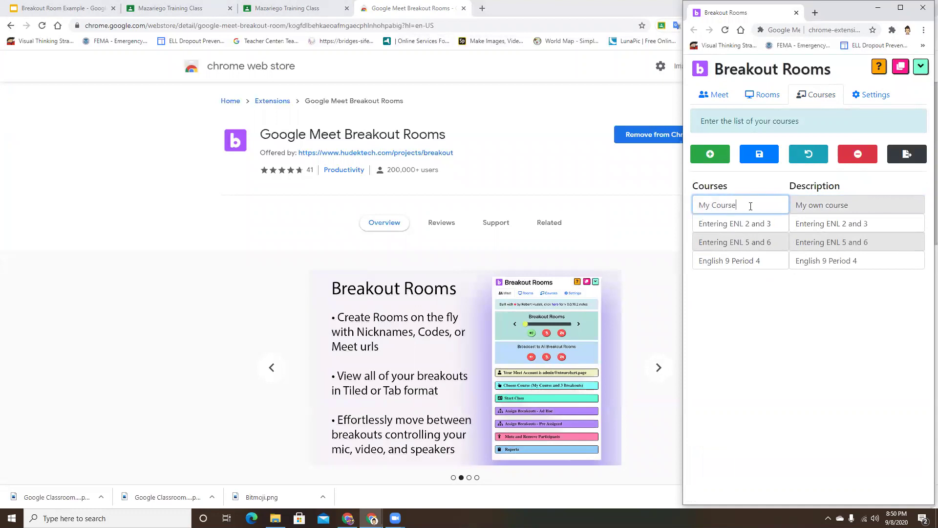
# Add a new course row with 'Training Class' as both name and description, then save it.
pyautogui.click(710, 155)
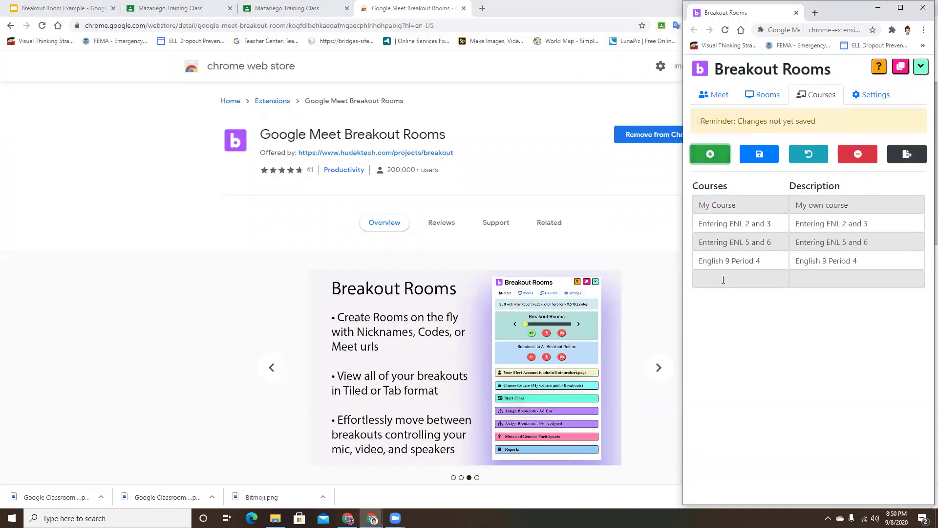
pyautogui.click(727, 278)
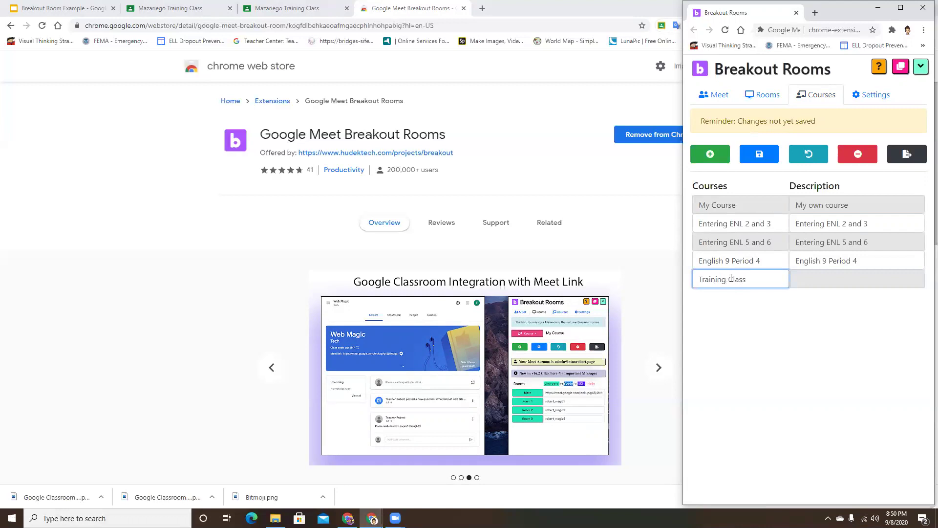
pyautogui.click(822, 277)
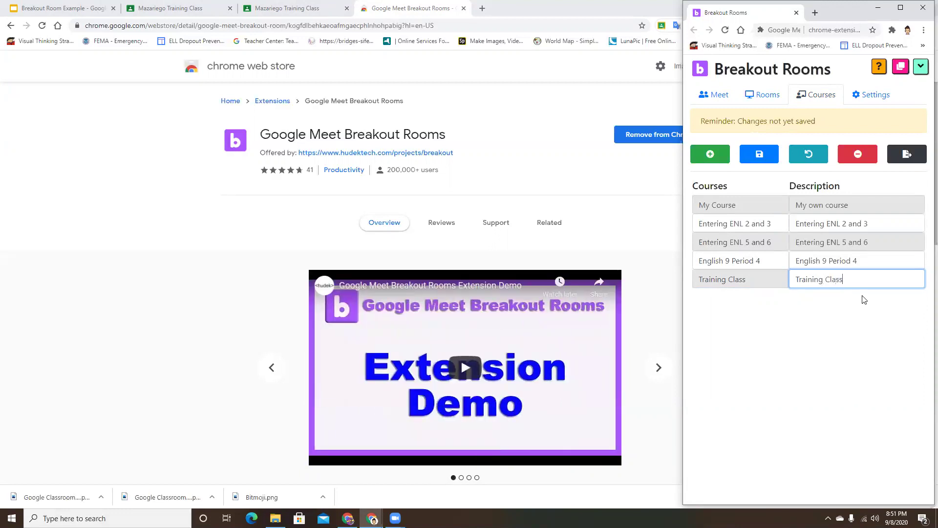
pyautogui.click(764, 156)
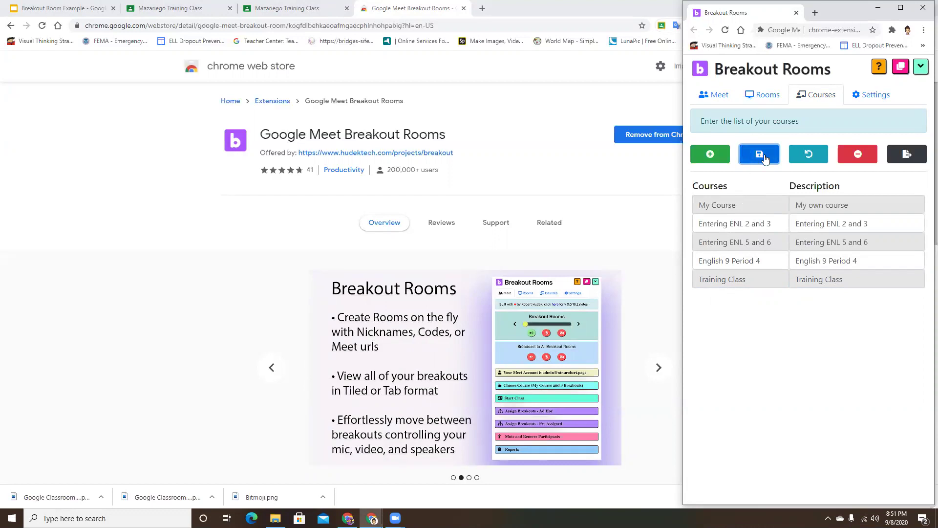
# On the Rooms tab, select Training Class as the course to show its empty Main room.
pyautogui.click(761, 97)
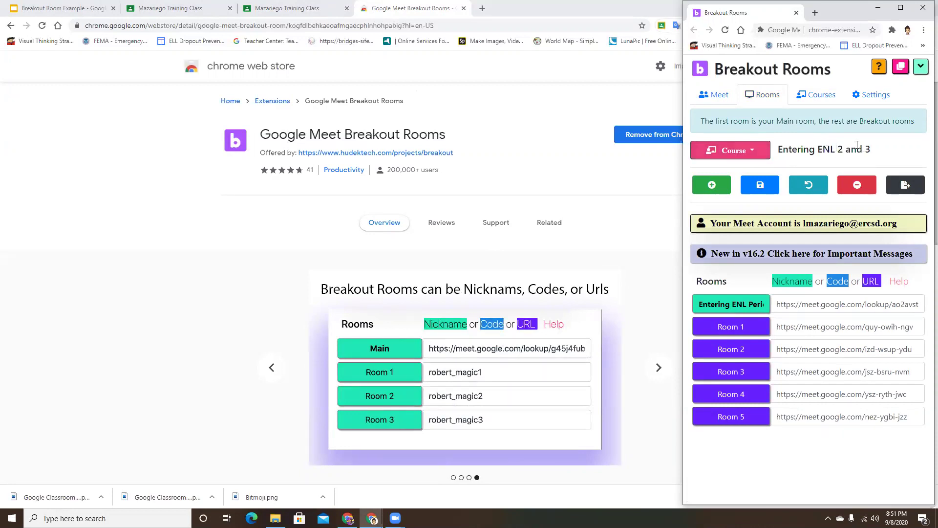
pyautogui.click(752, 153)
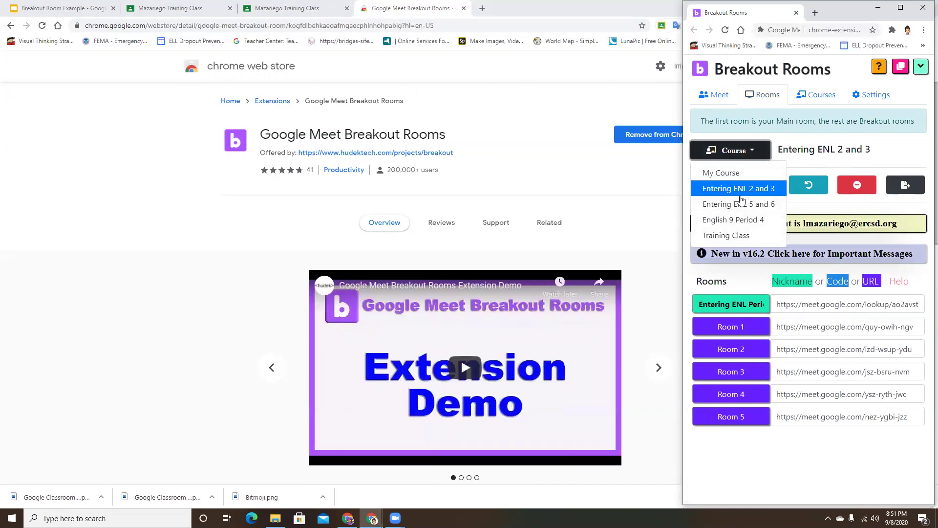
pyautogui.click(733, 236)
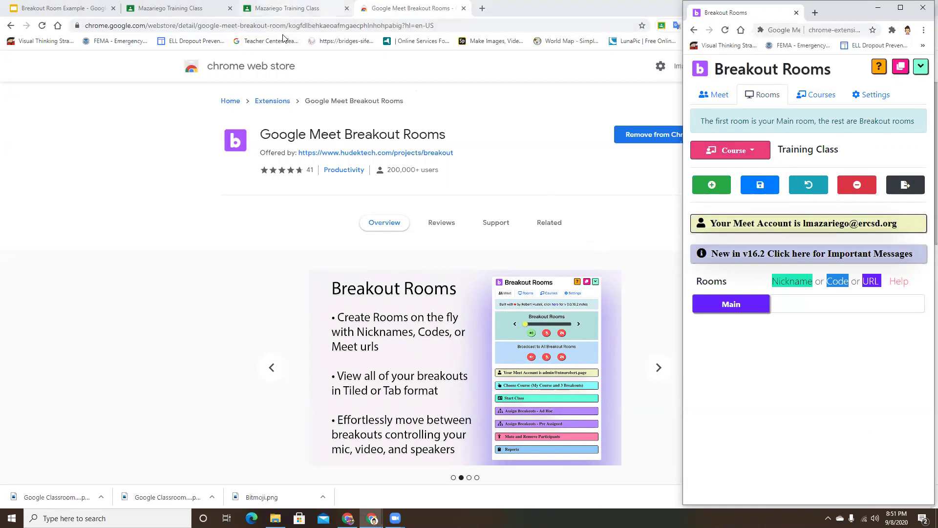
# Copy the class Meet link address from Classroom and paste it into the Training Class Main room.
pyautogui.click(288, 8)
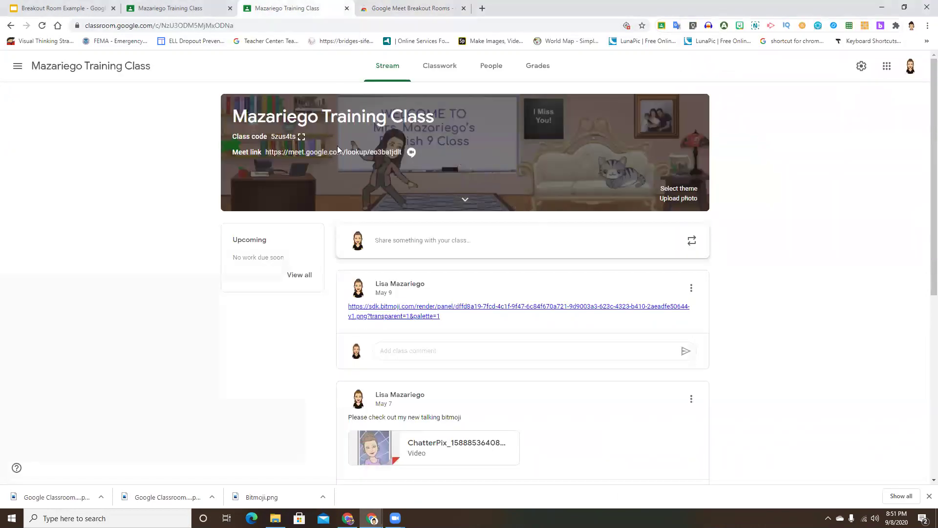
pyautogui.rightClick(335, 152)
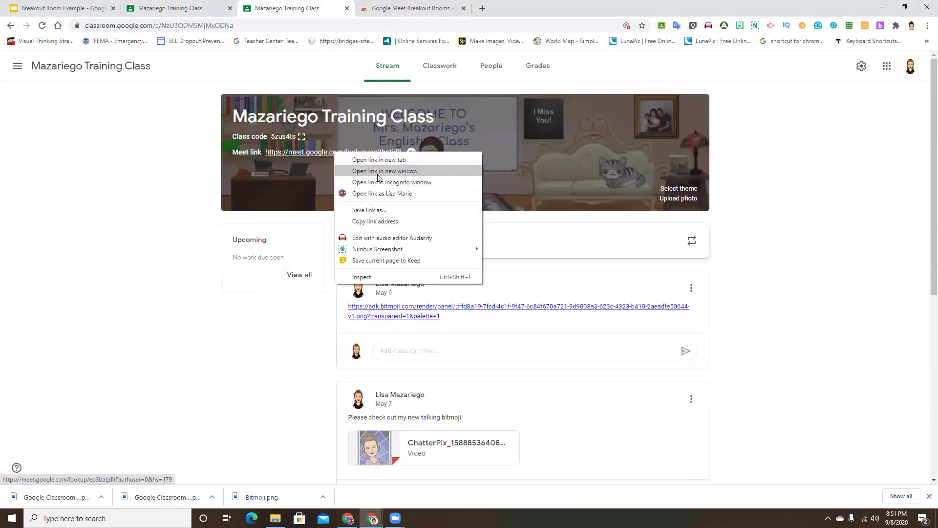
pyautogui.click(375, 221)
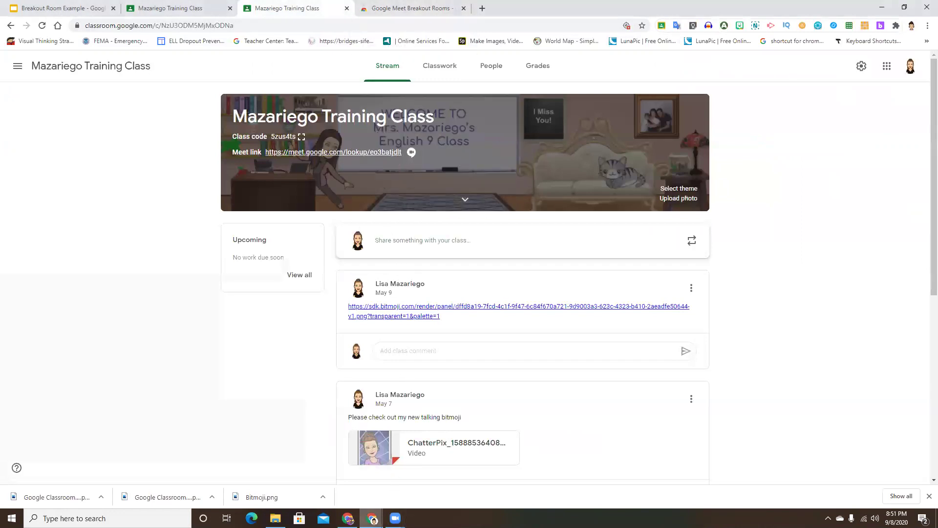
pyautogui.moveTo(373, 519)
pyautogui.click(427, 472)
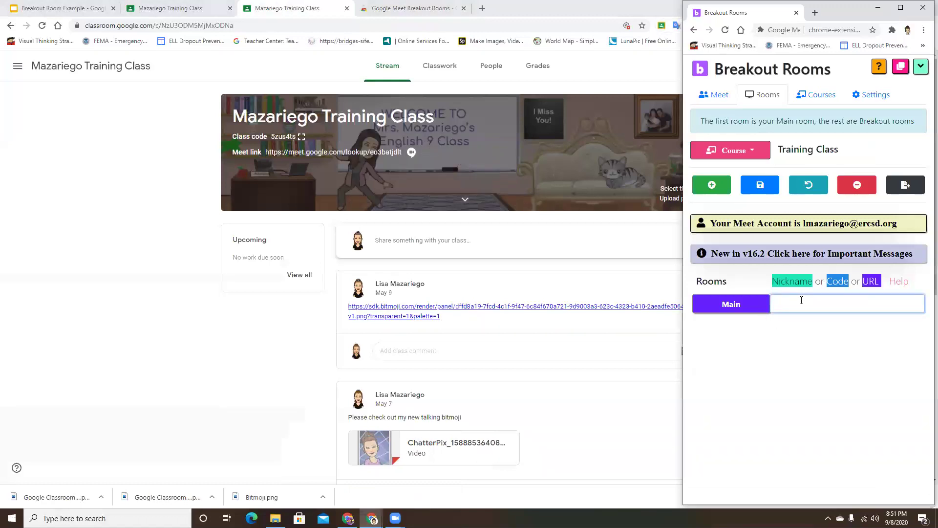
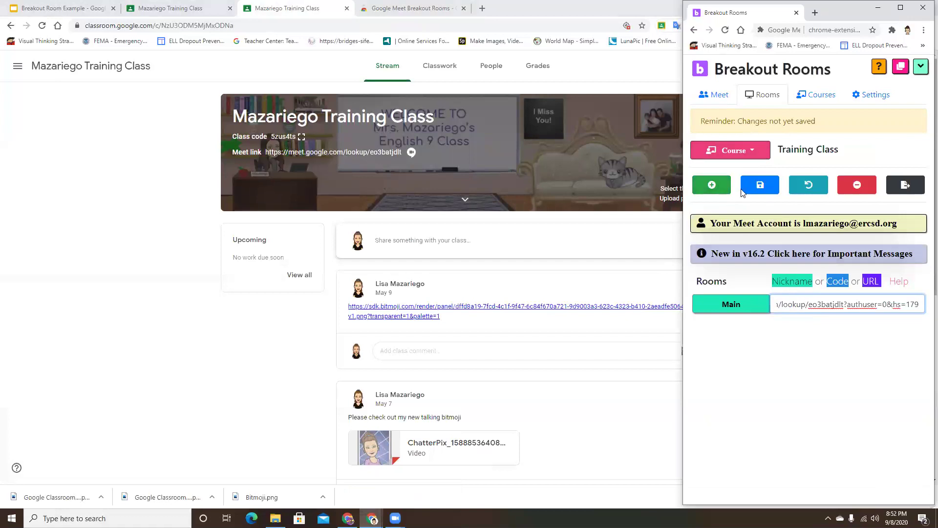
# Save the Main room link and add four empty breakout room rows.
pyautogui.click(762, 186)
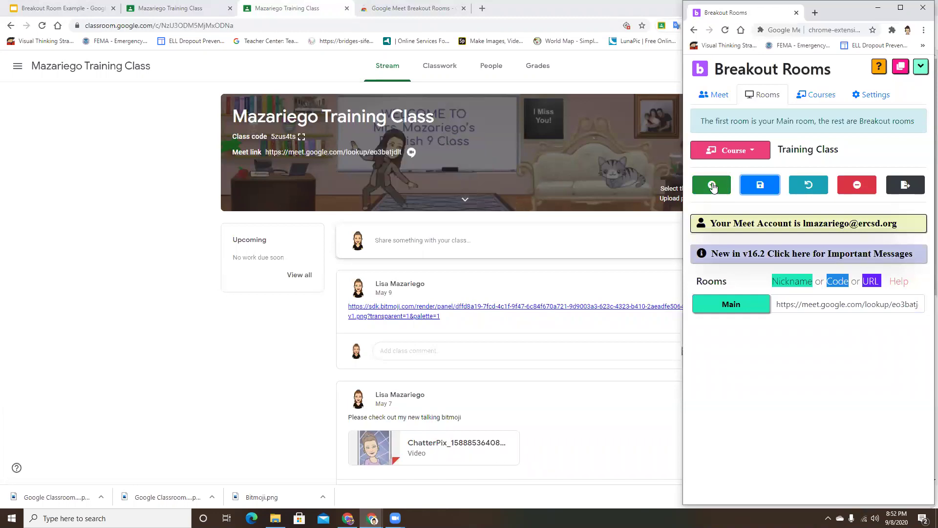
pyautogui.click(712, 187)
pyautogui.click(712, 187)
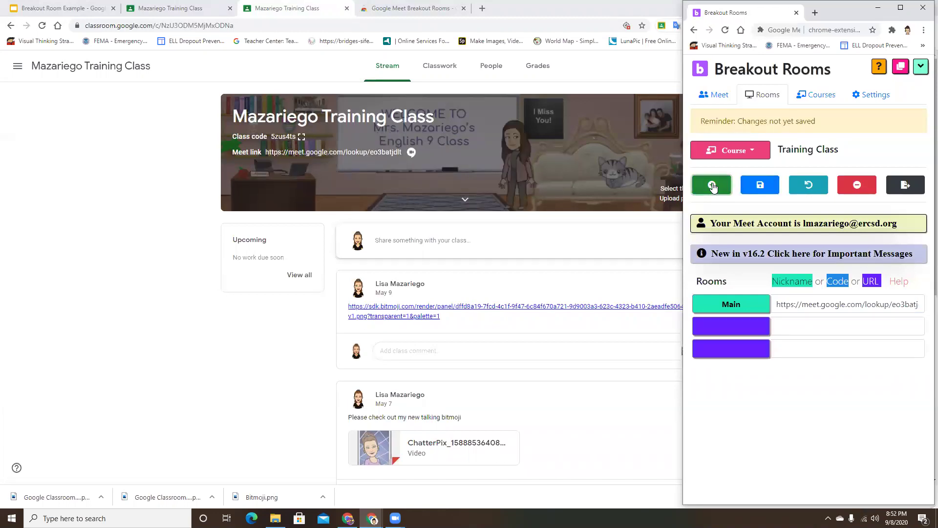
pyautogui.click(712, 186)
pyautogui.click(712, 187)
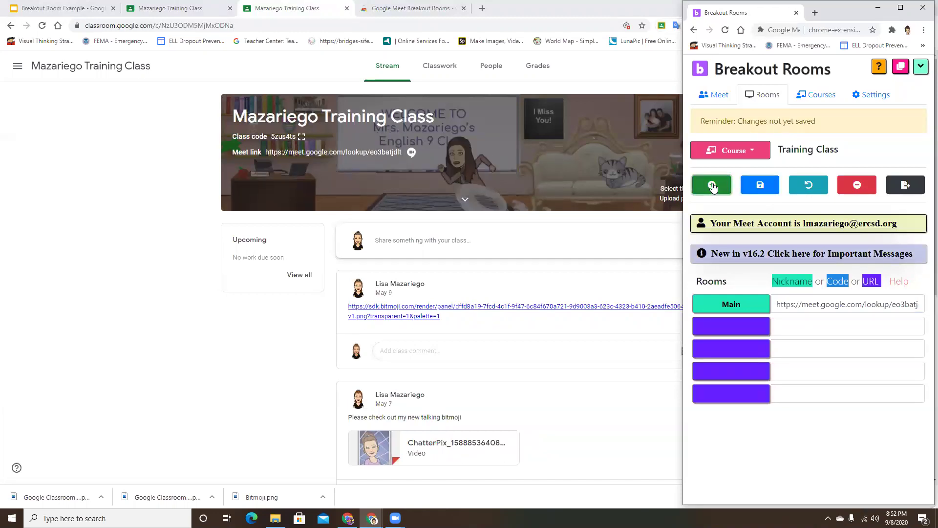
# Name the rows Room 1, Room 2, Room 3 and Room 4, then save to generate their links.
pyautogui.click(714, 321)
pyautogui.write('Room 1')
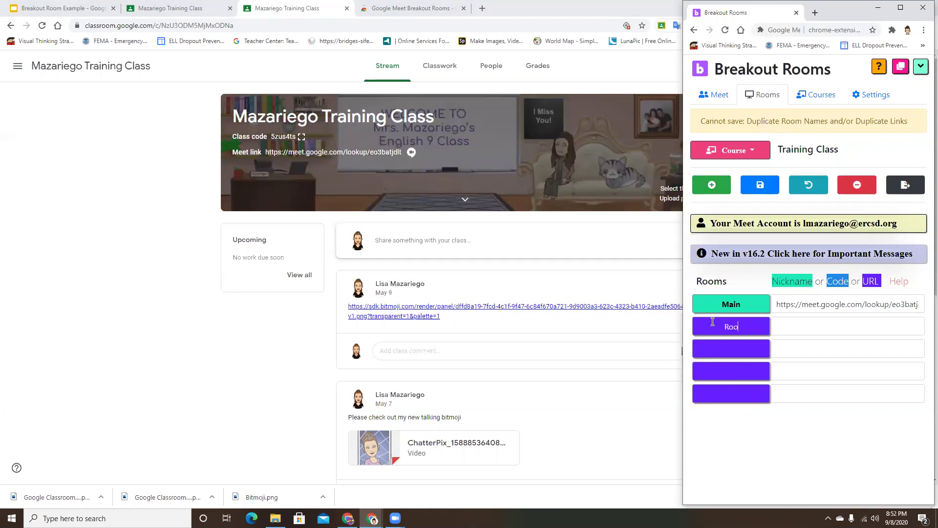
pyautogui.press('Tab')
pyautogui.press('Tab')
pyautogui.write('Room 2')
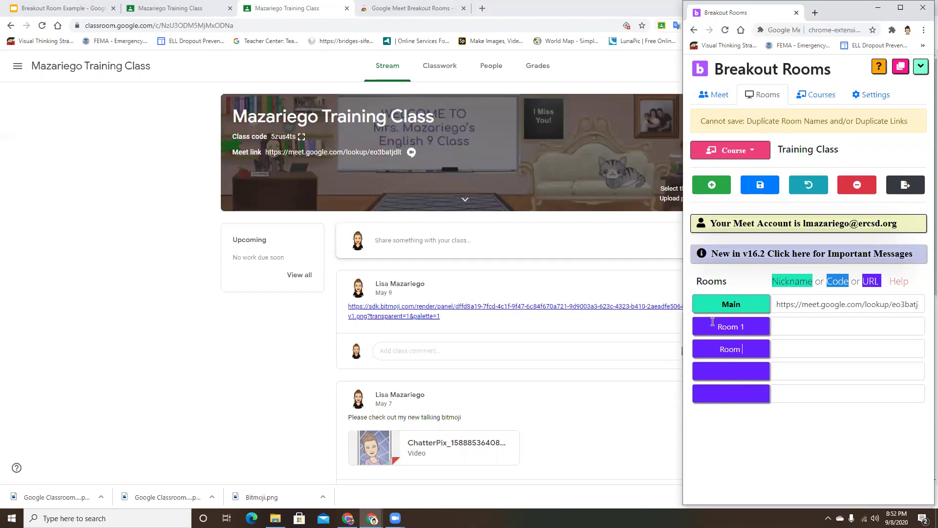
pyautogui.press('Tab')
pyautogui.press('Tab')
pyautogui.write('Room 3')
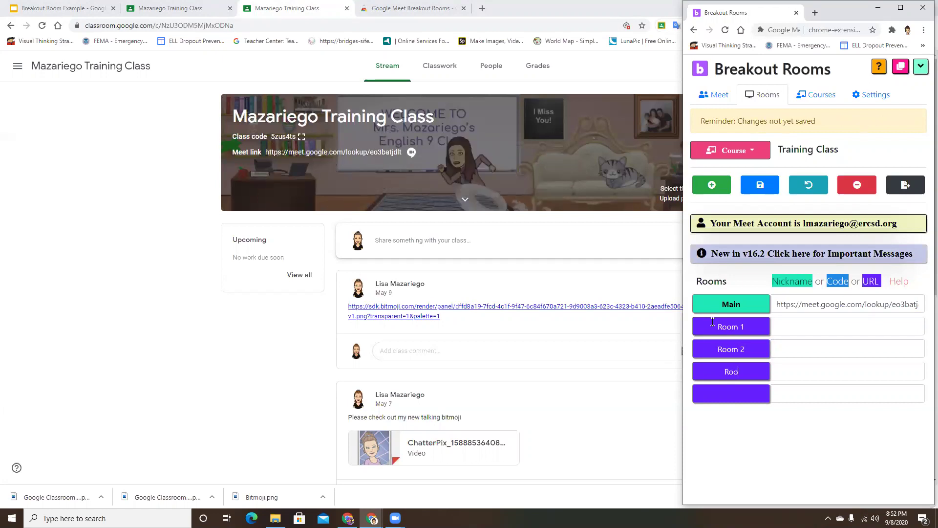
pyautogui.press('Tab')
pyautogui.press('Tab')
pyautogui.write('Room 4')
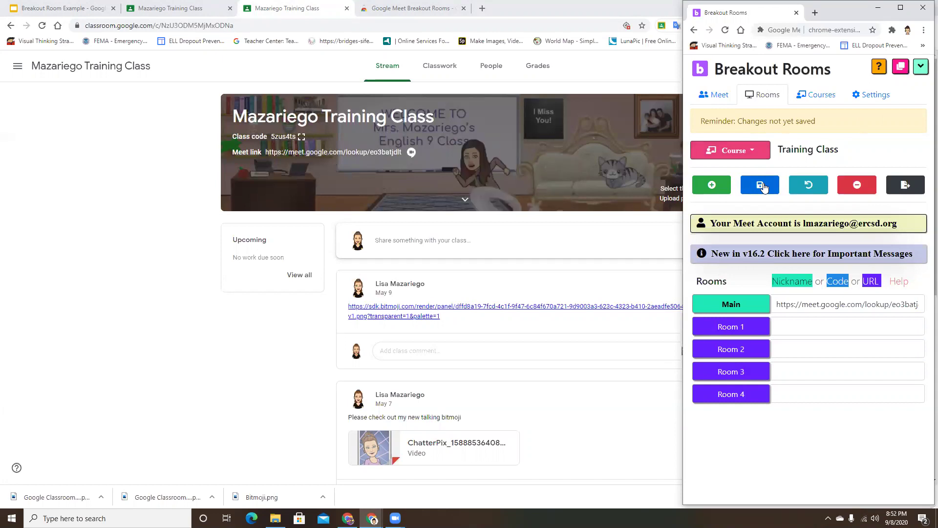
pyautogui.click(764, 188)
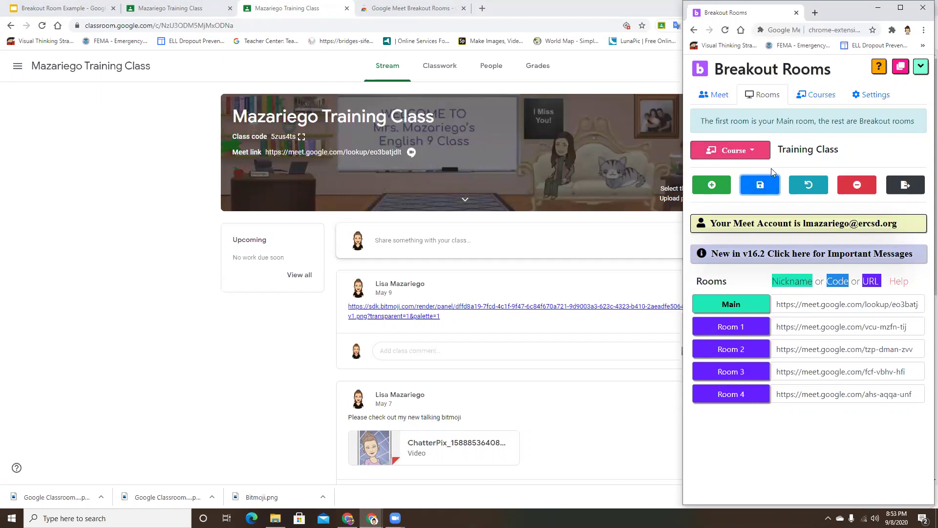
# Save the Training Class rooms, then view the Entering ENL 2 and 3 and Entering ENL 5 and 6 rooms.
pyautogui.click(767, 187)
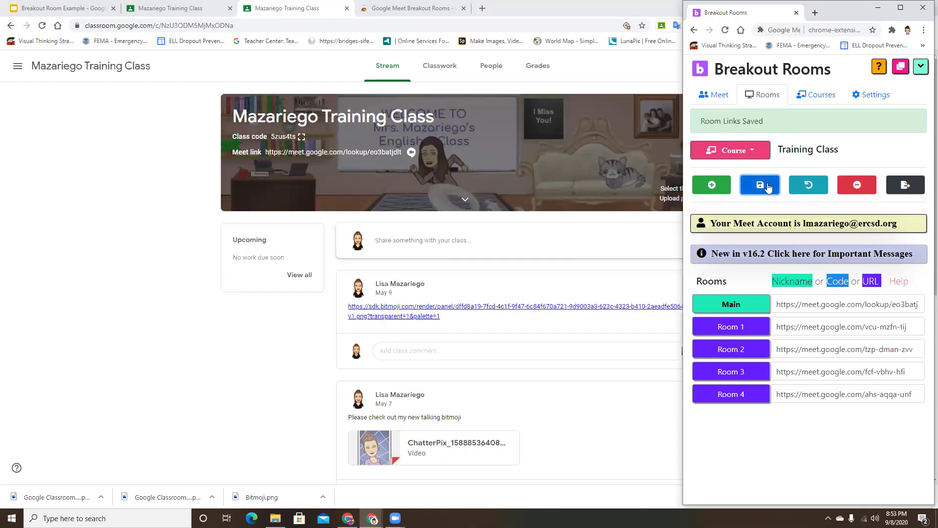
pyautogui.click(746, 152)
pyautogui.click(746, 189)
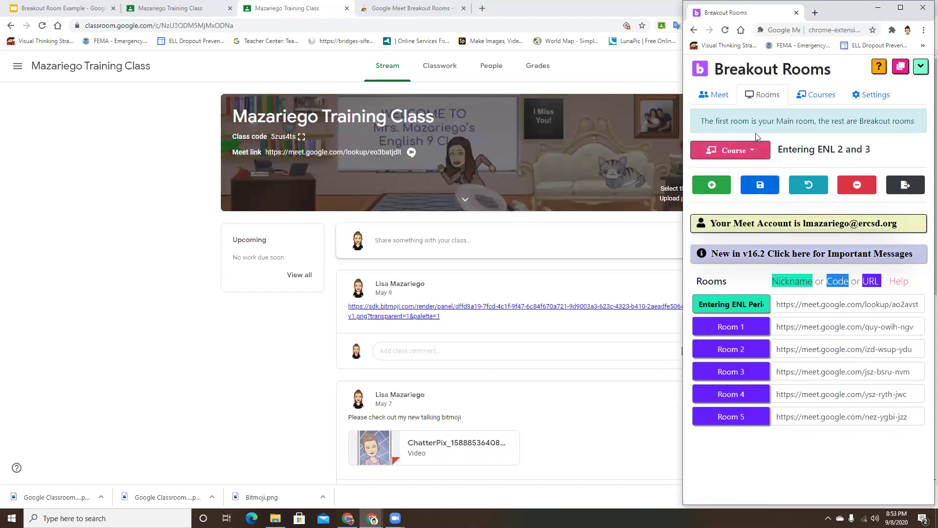
pyautogui.click(747, 152)
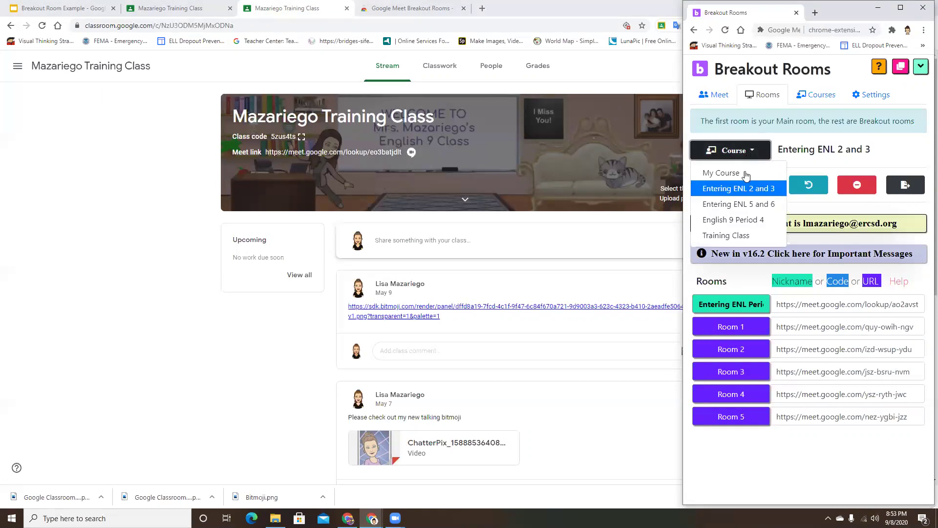
pyautogui.click(744, 205)
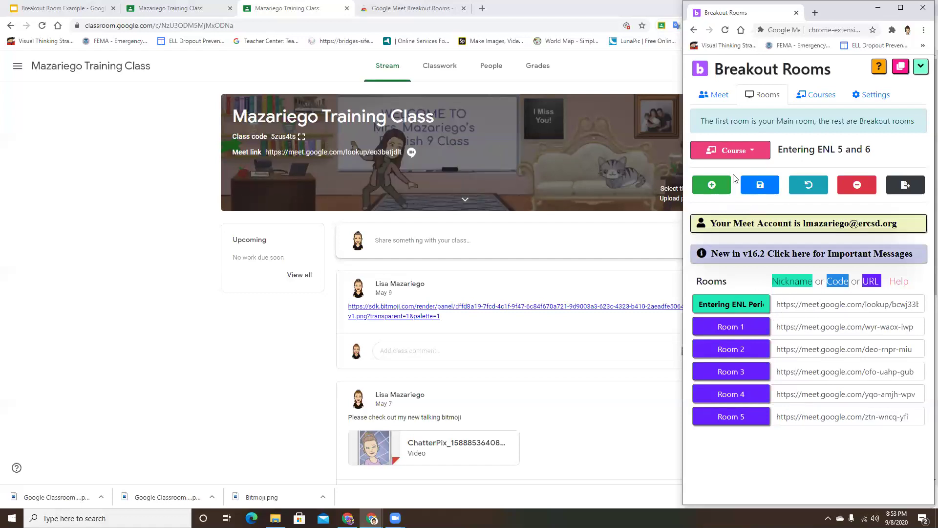
# From the Meet tab, start a class and choose Training Class as the course.
pyautogui.click(717, 96)
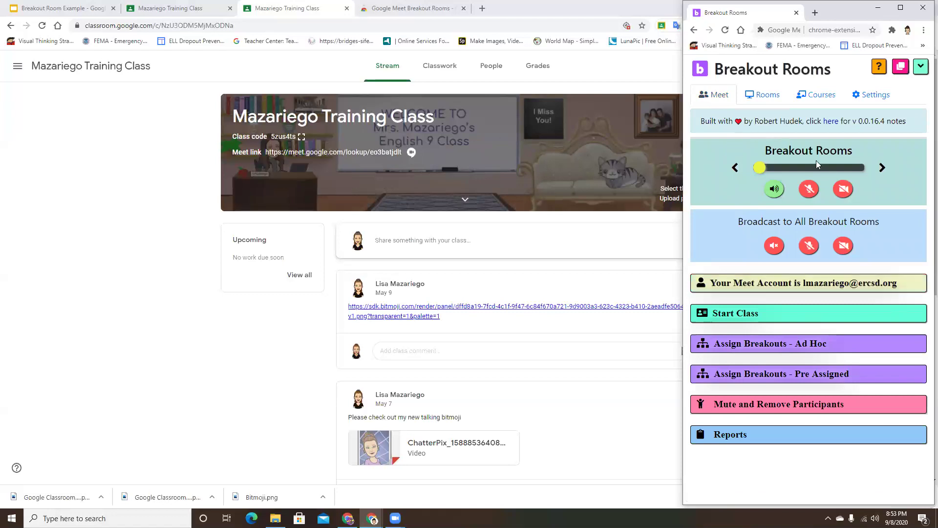
pyautogui.click(753, 317)
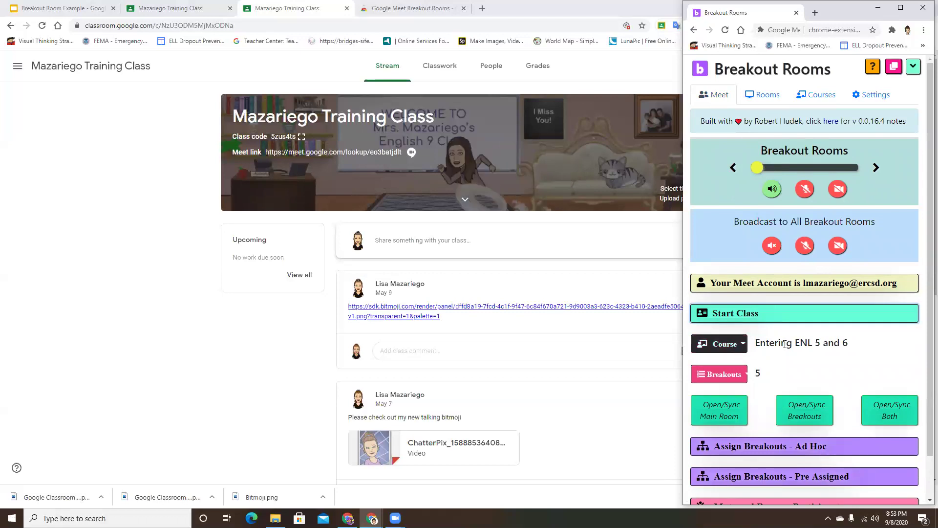
pyautogui.click(744, 344)
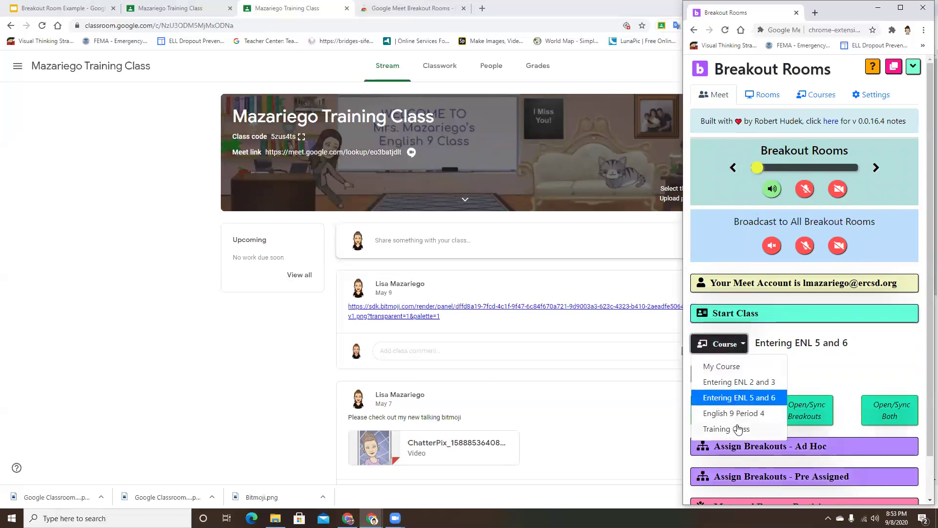
pyautogui.click(738, 432)
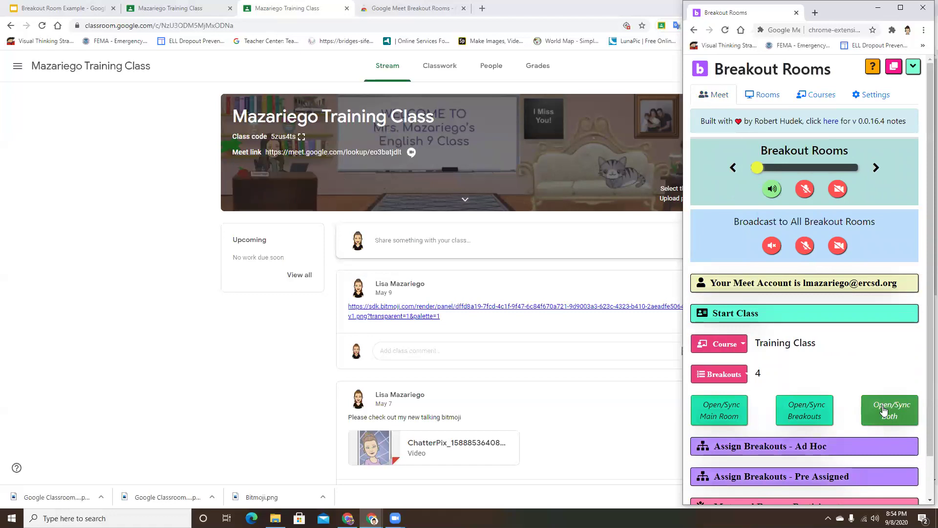
# Open the Main room and Rooms 1–4 with Open/Sync Both, then step from Main to Room 2.
pyautogui.click(883, 405)
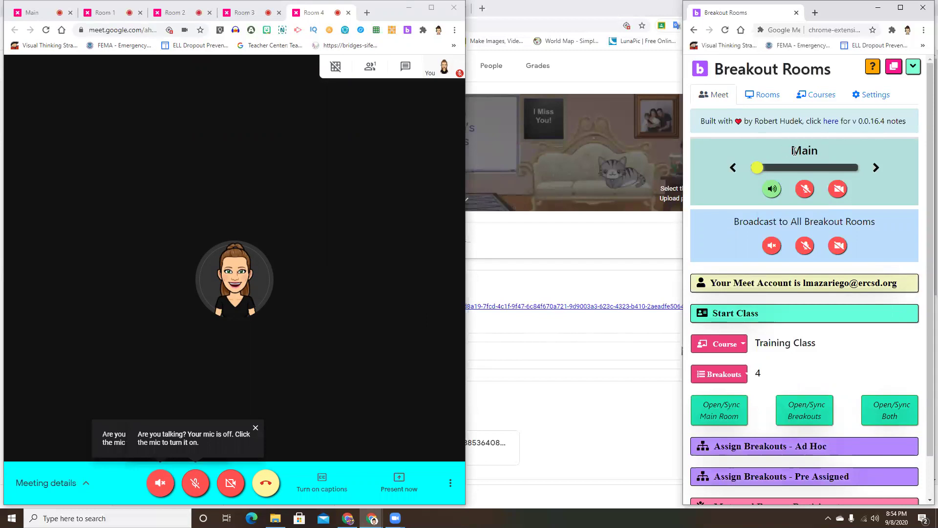
pyautogui.click(875, 168)
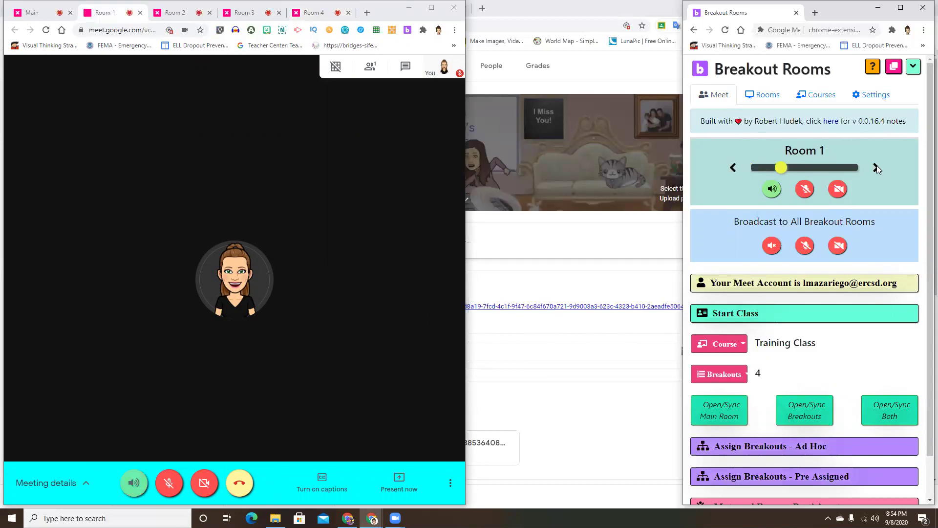
pyautogui.click(876, 168)
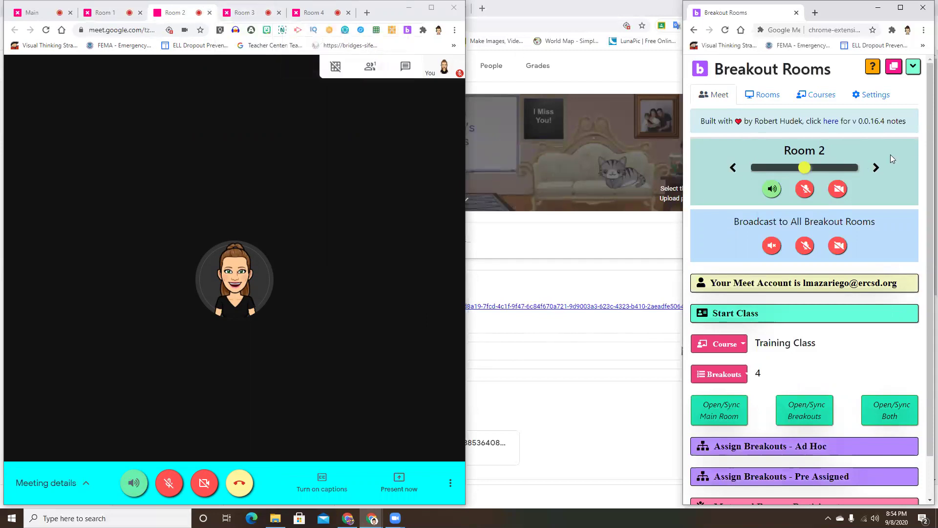
# Step ahead to Room 4, back to Room 3, and toggle Room 3's microphone on then off.
pyautogui.click(876, 168)
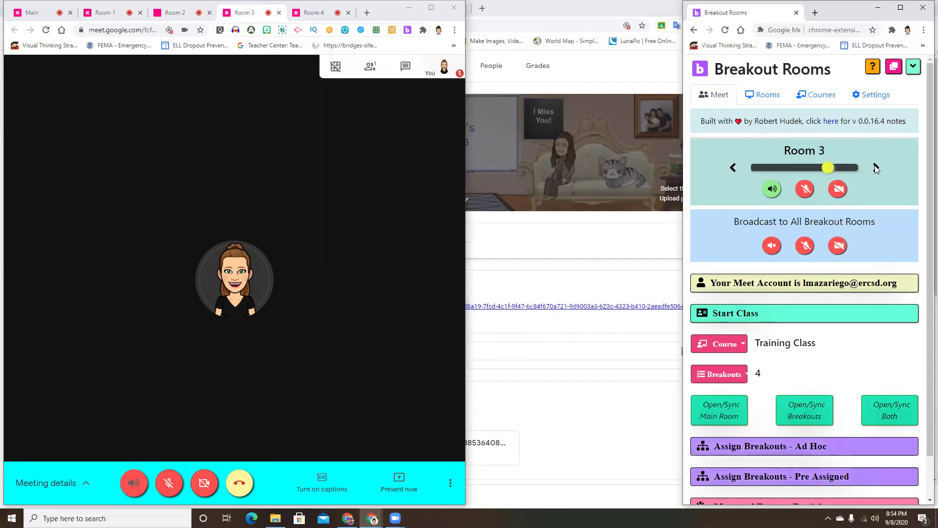
pyautogui.click(876, 167)
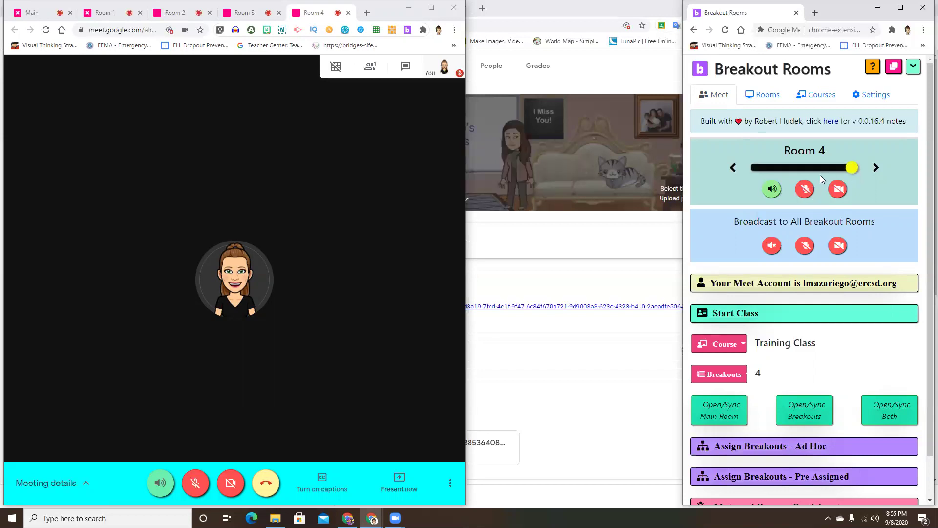
pyautogui.click(734, 169)
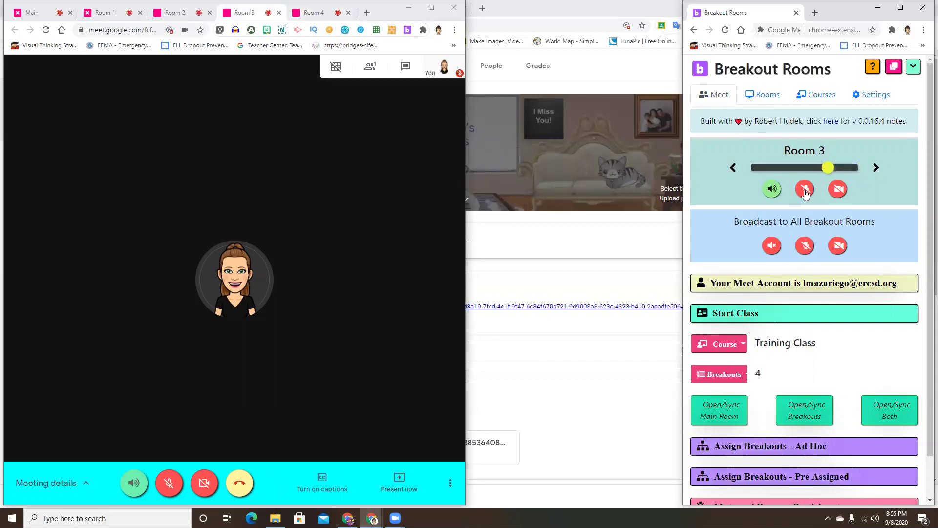
pyautogui.click(805, 190)
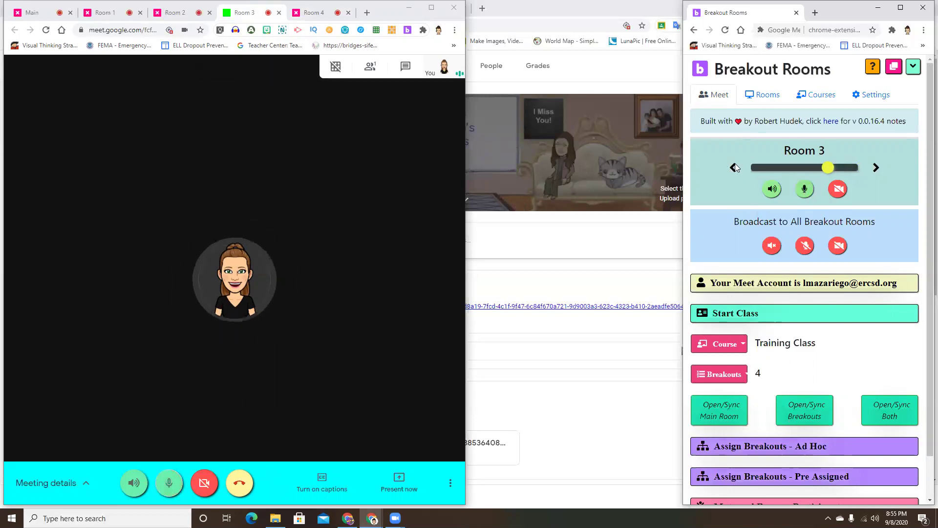
pyautogui.click(806, 190)
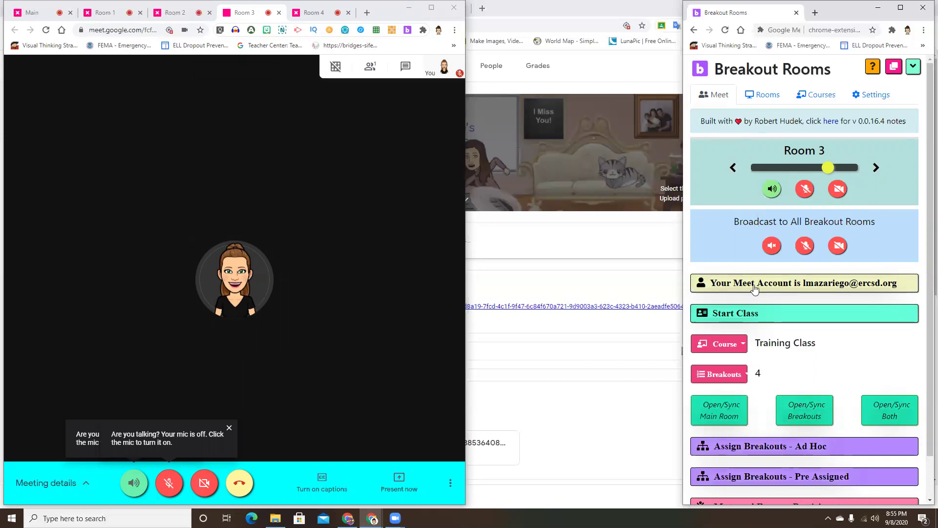
pyautogui.scroll(-1, 756, 289)
pyautogui.scroll(-1, 756, 288)
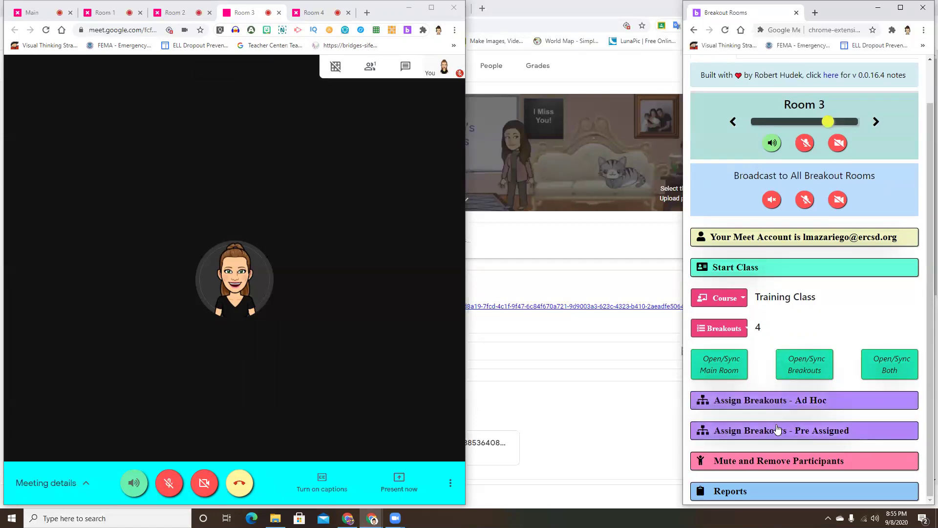
# Expand 'Assign Breakouts - Ad Hoc', show the room links, and select all four Room links.
pyautogui.click(774, 401)
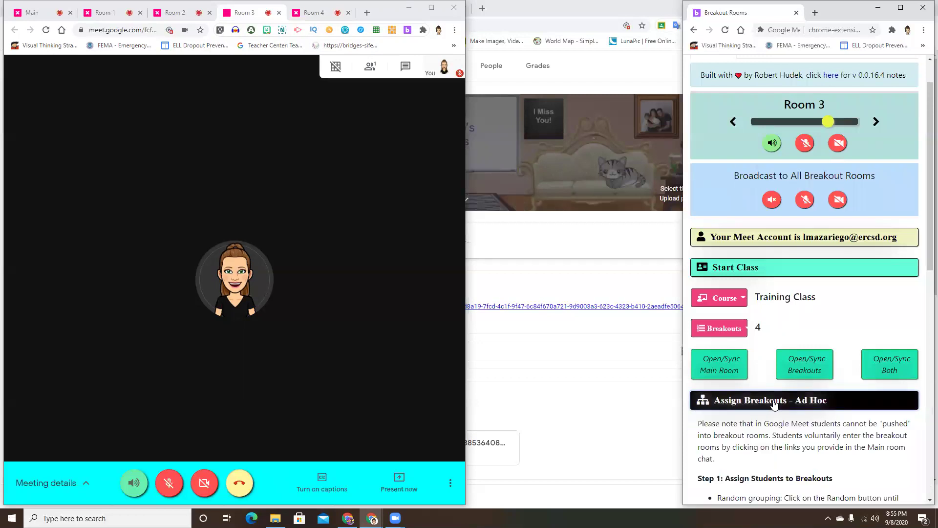
pyautogui.scroll(-2, 775, 404)
pyautogui.scroll(-7, 775, 404)
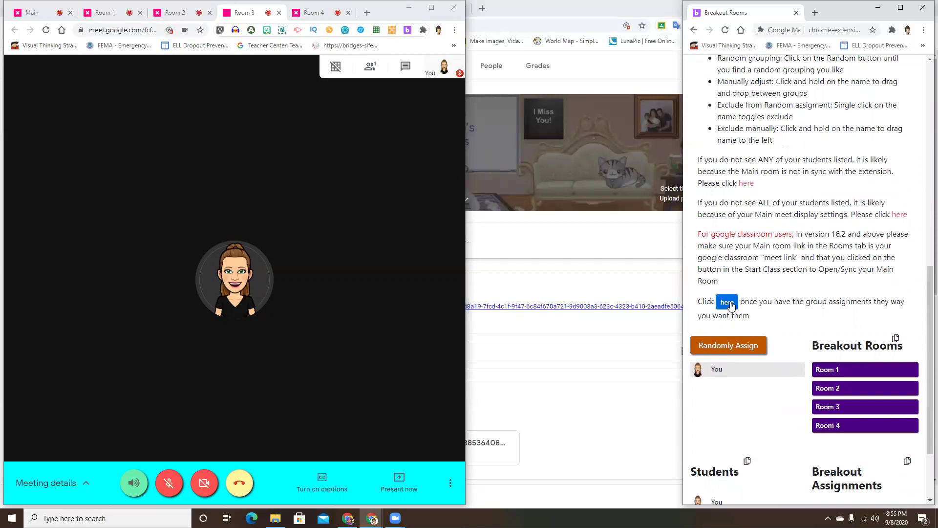
pyautogui.click(729, 302)
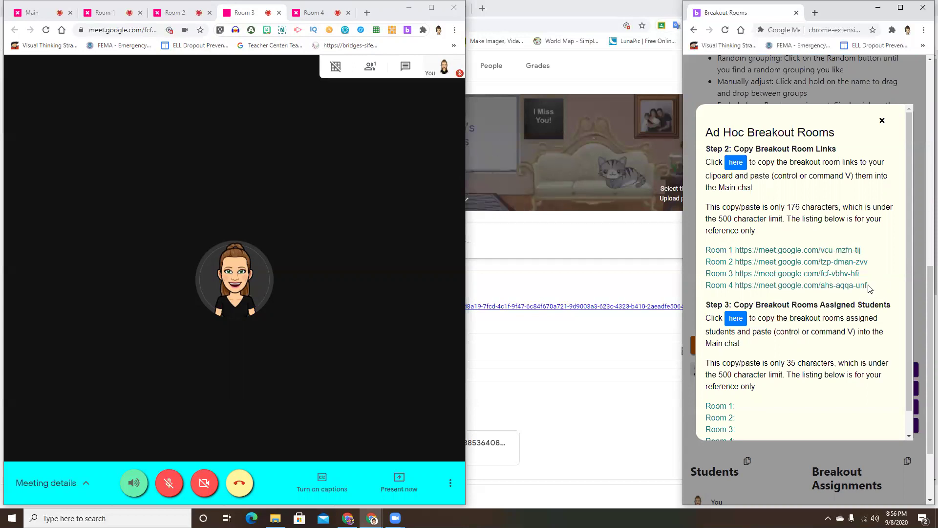
pyautogui.moveTo(867, 285); pyautogui.dragTo(698, 255)
pyautogui.hotkey('ctrl', 'c')
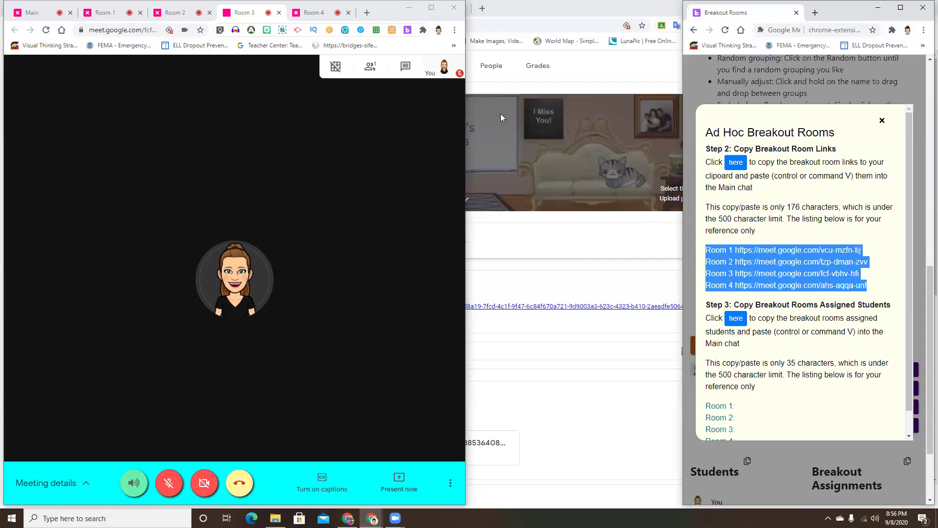
# In the Main meeting, paste the Room 1–4 links into chat, send them, and minimize the window.
pyautogui.click(32, 12)
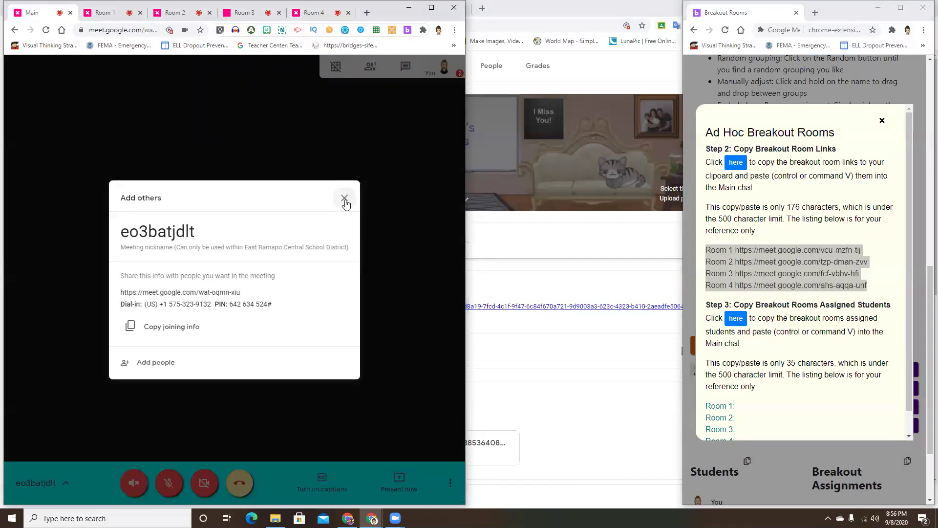
pyautogui.click(345, 199)
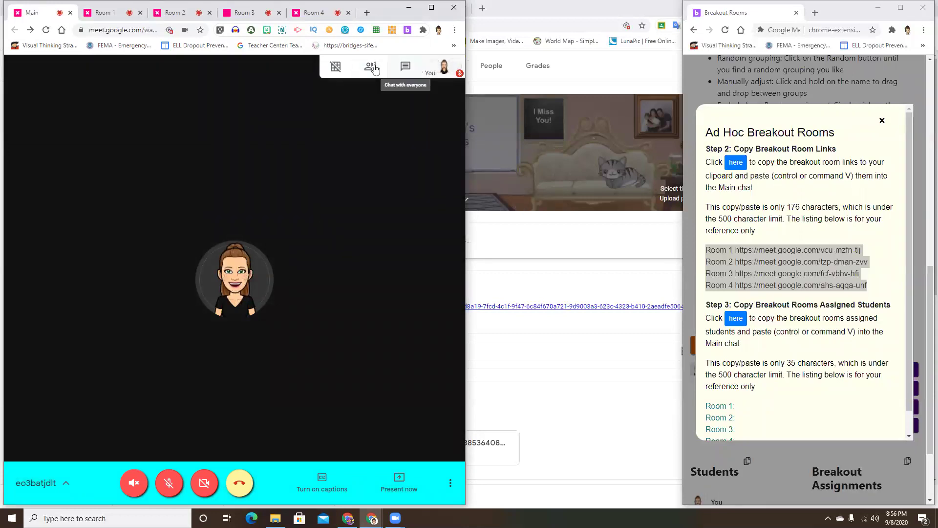
pyautogui.click(405, 66)
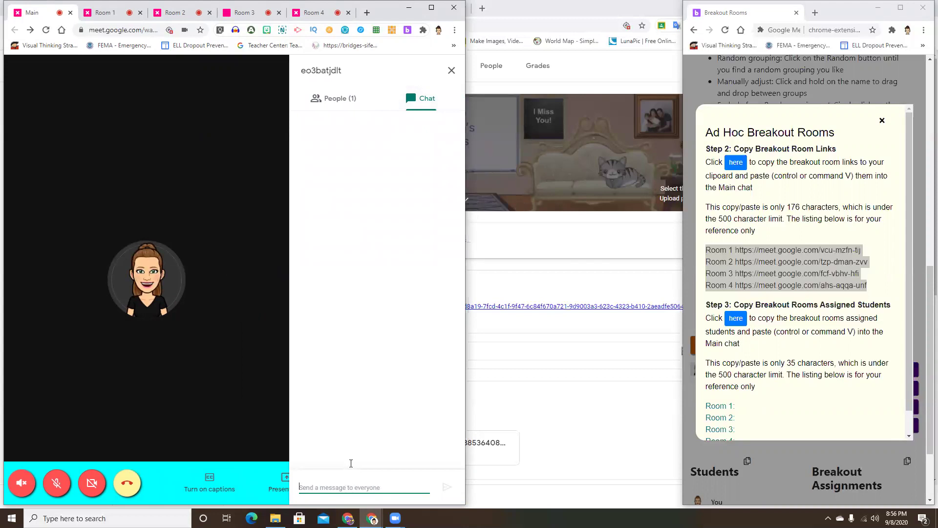
pyautogui.hotkey('ctrl', 'v')
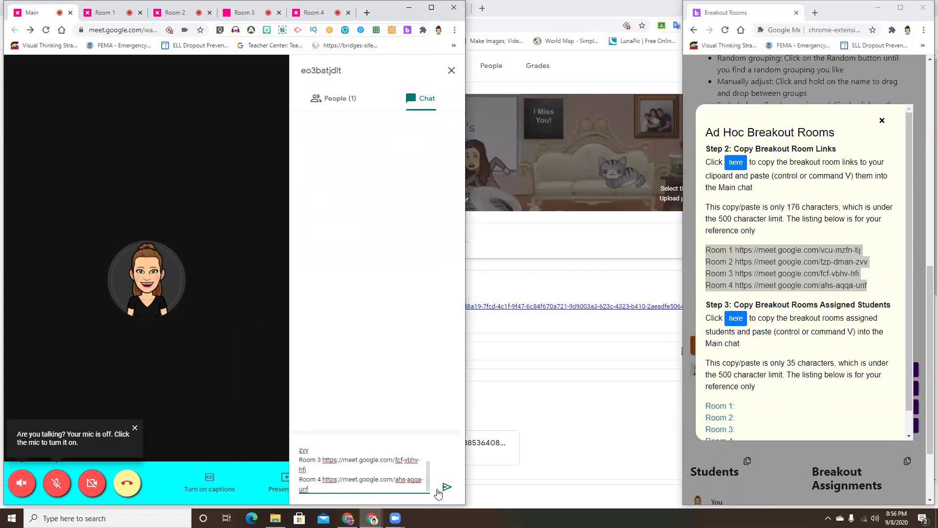
pyautogui.click(447, 488)
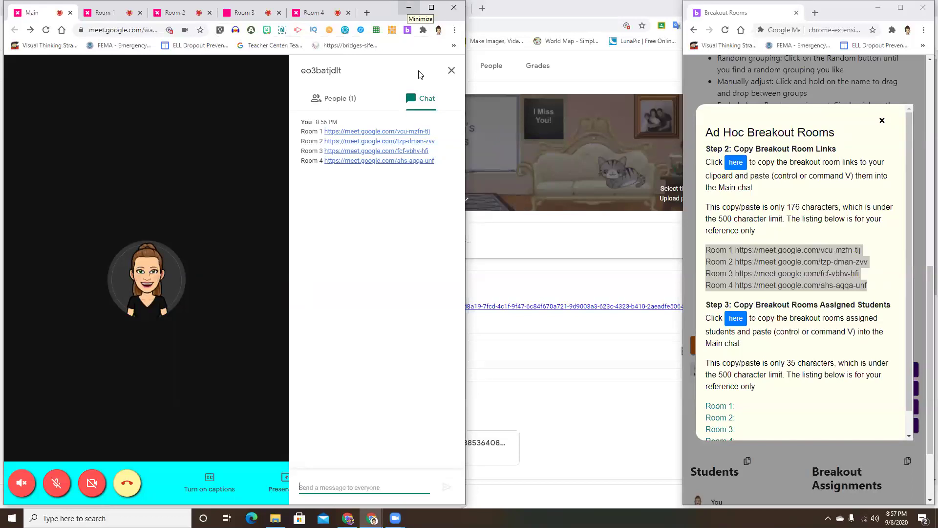
pyautogui.click(409, 8)
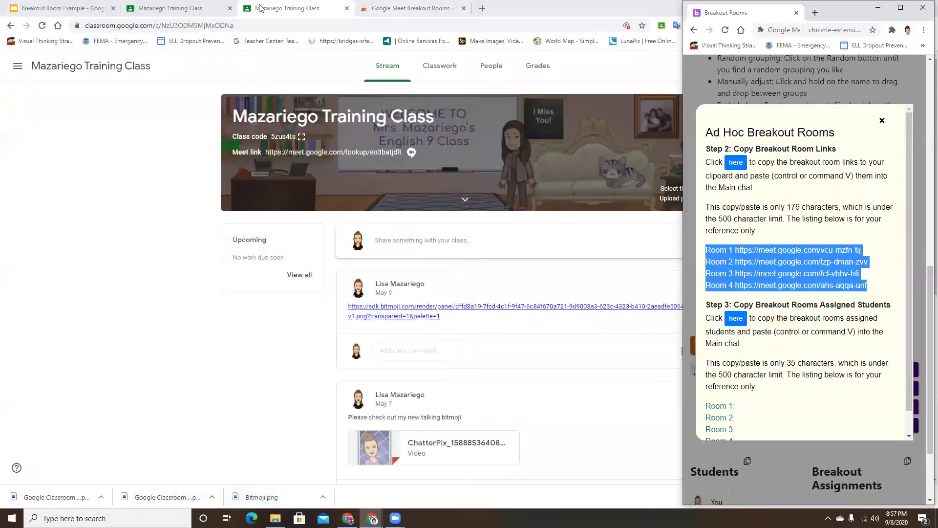
# Switch to the 'Breakout Room Example' Google Slides tab.
pyautogui.click(50, 9)
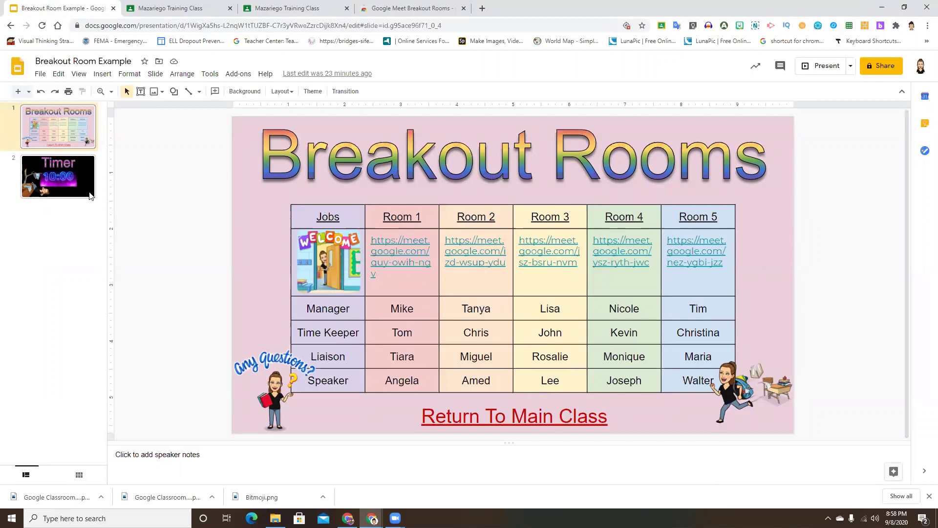
# Add a new slide after the Timer slide and select its title and body placeholders.
pyautogui.click(90, 196)
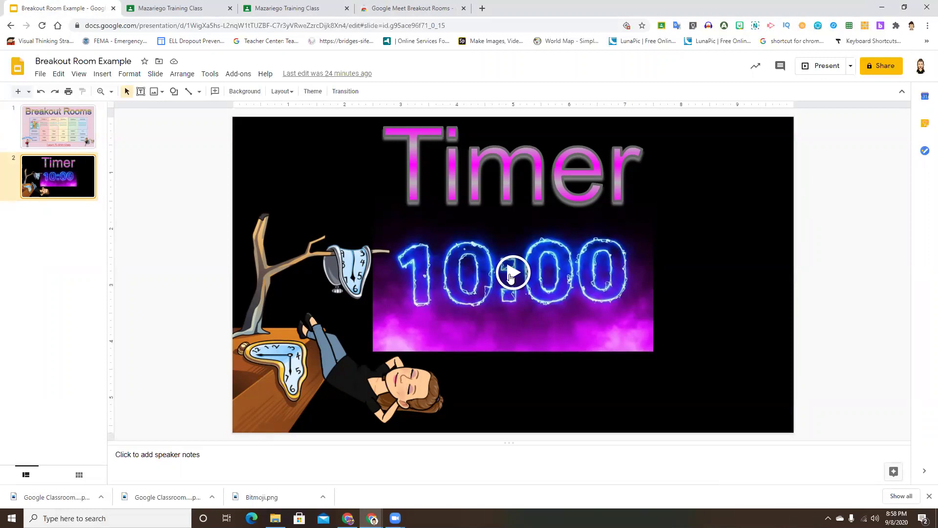
pyautogui.click(17, 91)
pyautogui.moveTo(287, 128); pyautogui.dragTo(330, 287)
# Delete the placeholders and insert the 'Electric - 10 Minute Countdown' video from a '10 minute timer' search.
pyautogui.press('Delete')
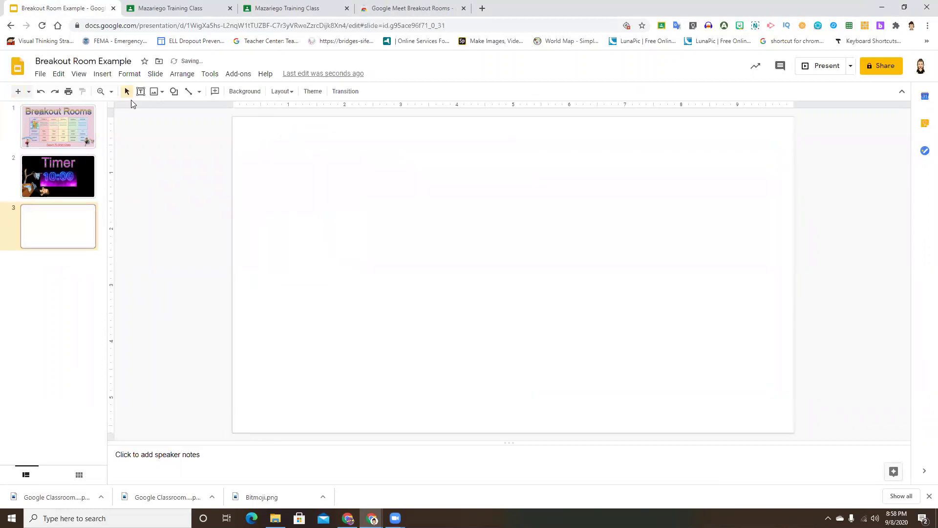
pyautogui.click(107, 75)
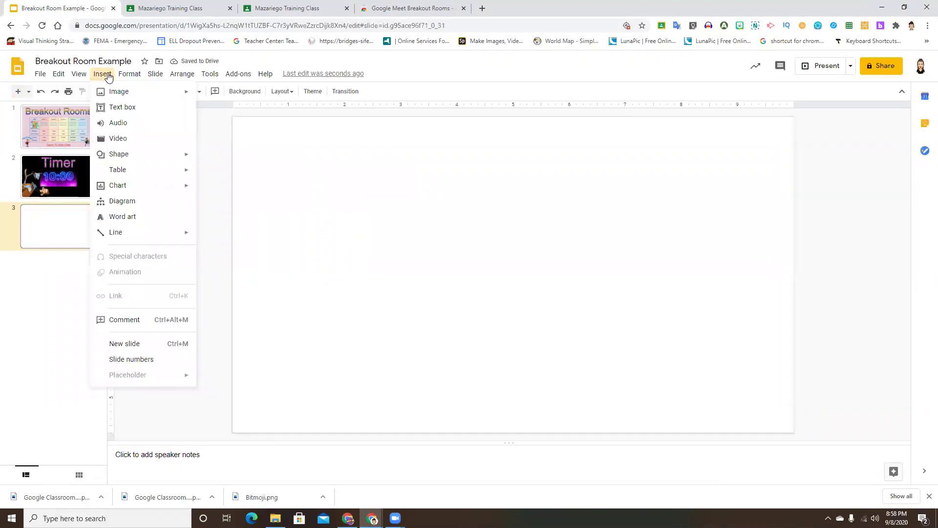
pyautogui.click(119, 138)
pyautogui.click(307, 184)
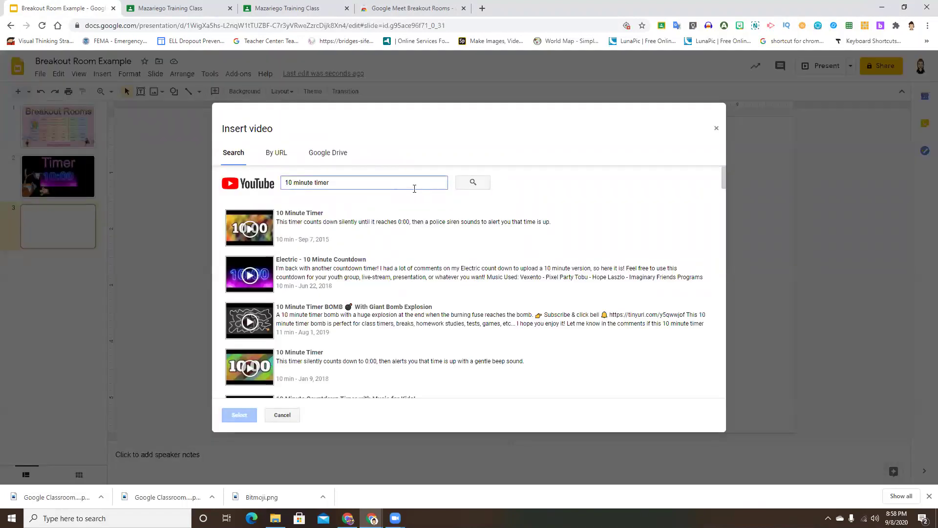
pyautogui.click(473, 183)
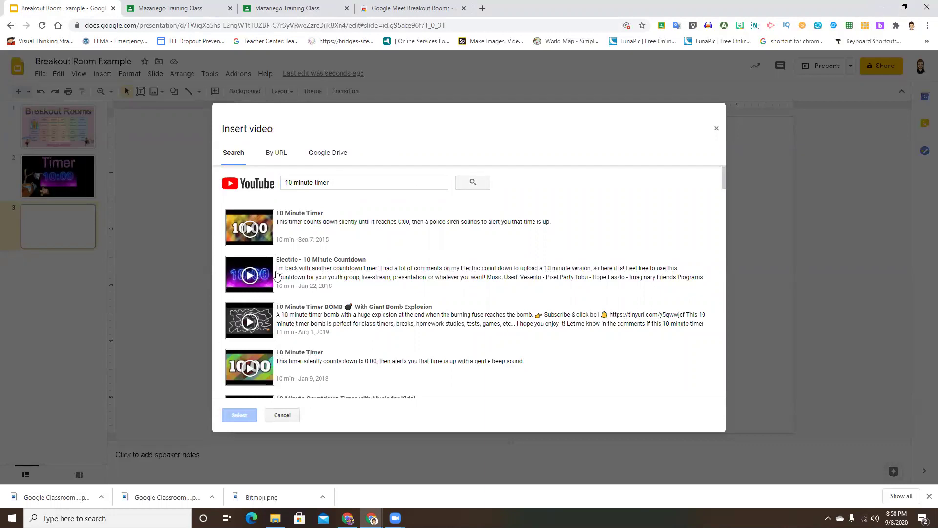
pyautogui.doubleClick(273, 279)
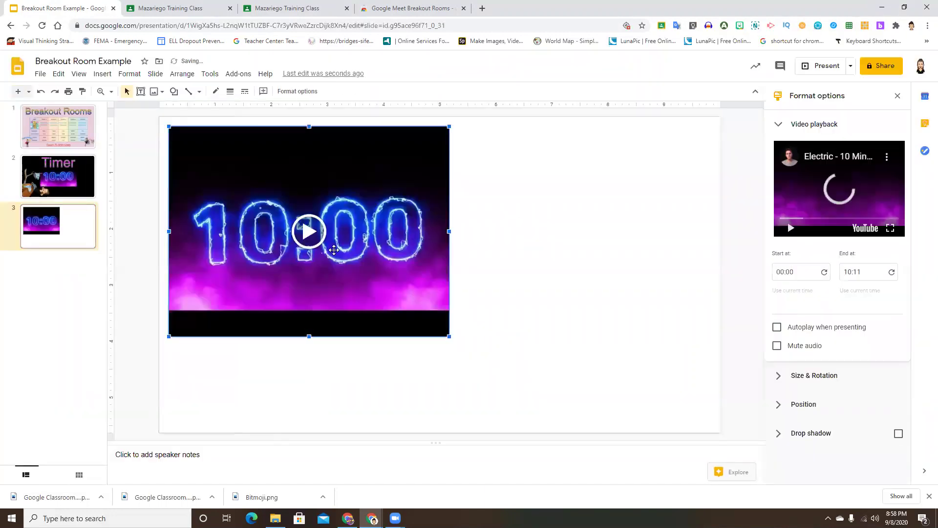
# Centre the video on the slide, test play and pause it, and close Format options.
pyautogui.moveTo(322, 267); pyautogui.dragTo(448, 296)
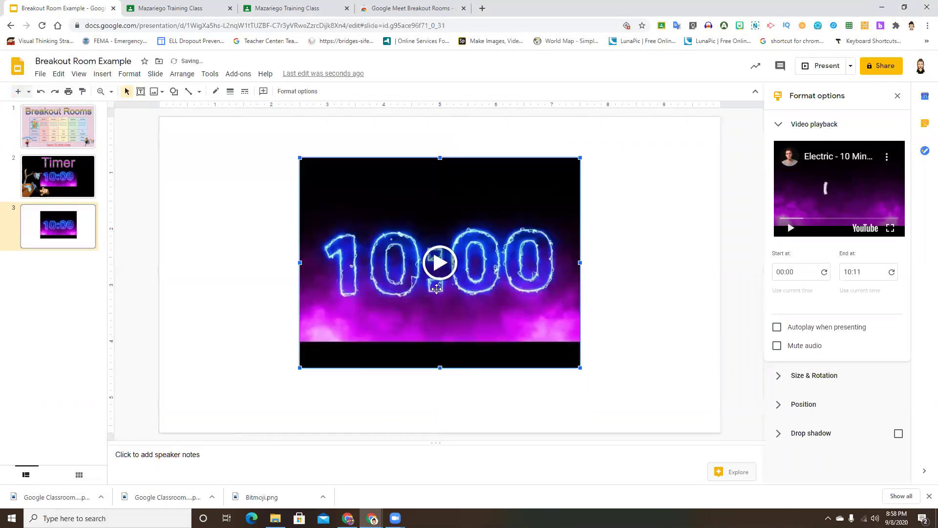
pyautogui.click(439, 263)
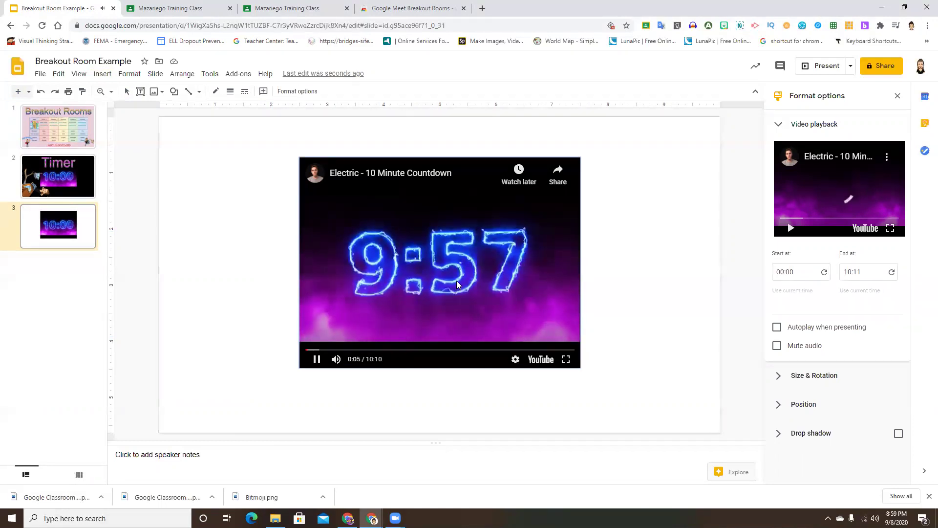
pyautogui.click(416, 263)
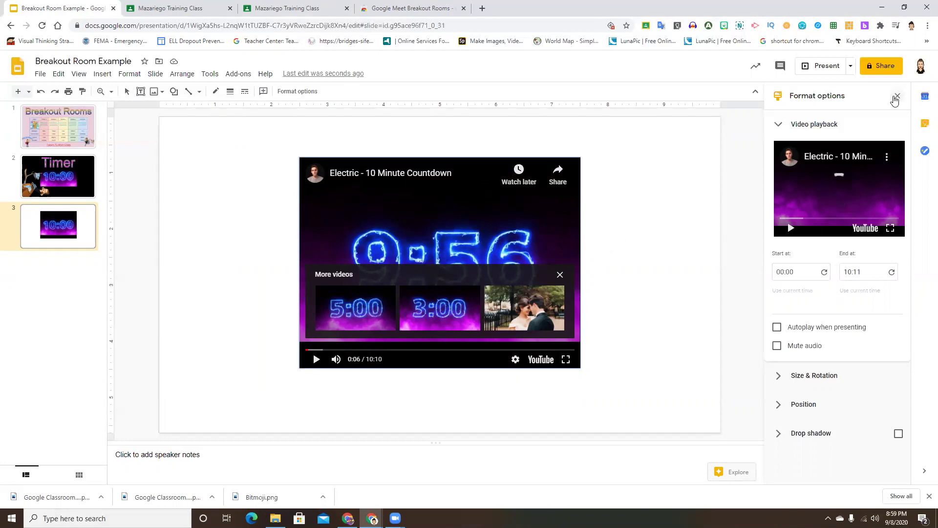
pyautogui.click(898, 96)
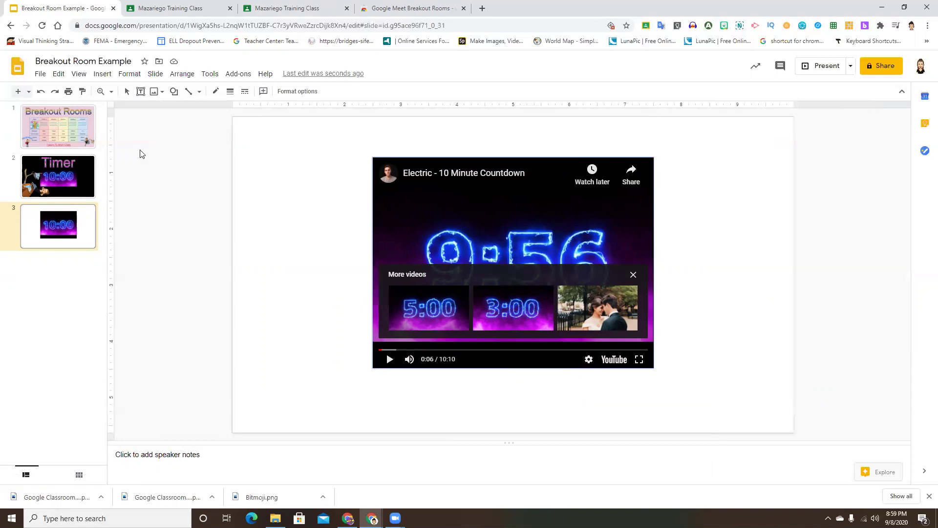
pyautogui.click(103, 74)
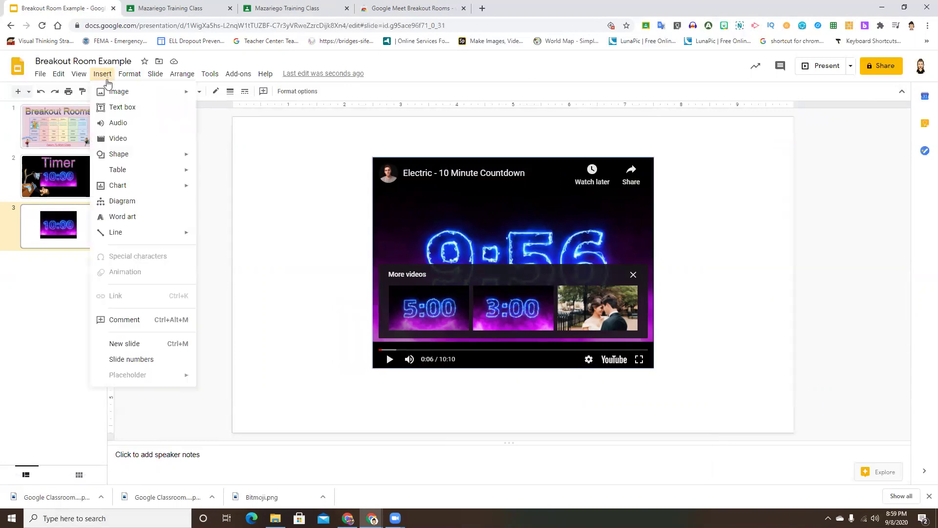